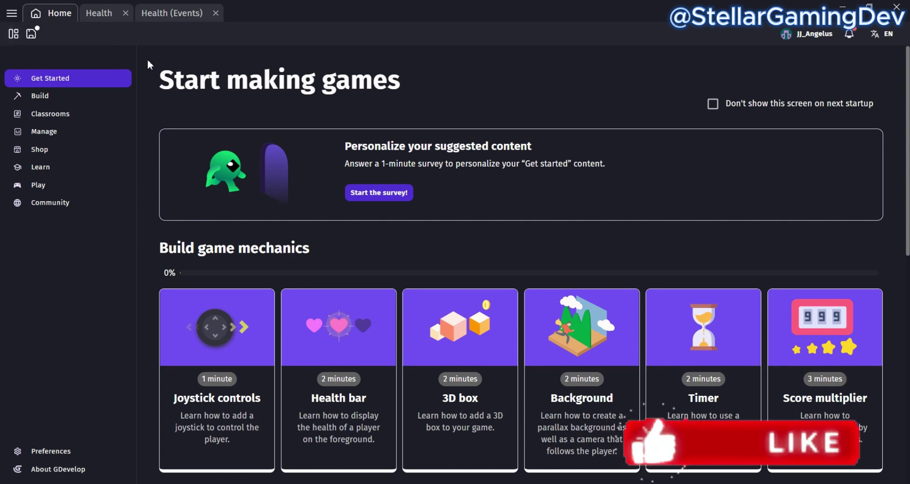
Step: Review the SmoothCamera, ShakeObject, resource bar and Health extensions in the project manager
{"action": "left_click", "coordinate": [13, 33]}
{"action": "left_click", "coordinate": [99, 270]}
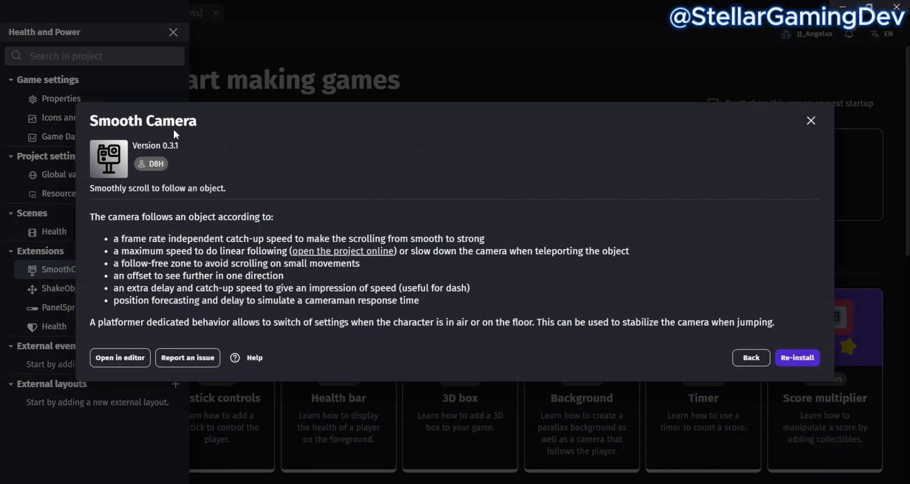
{"action": "left_click", "coordinate": [812, 121]}
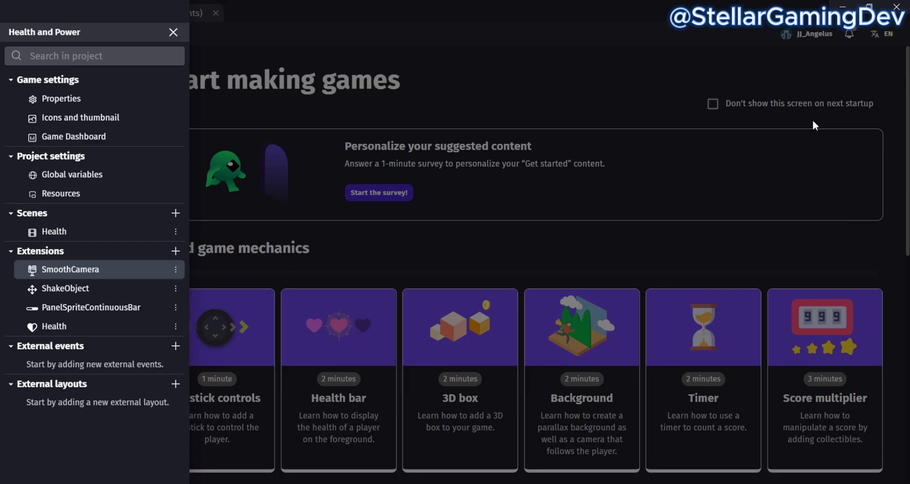
{"action": "left_click", "coordinate": [112, 294]}
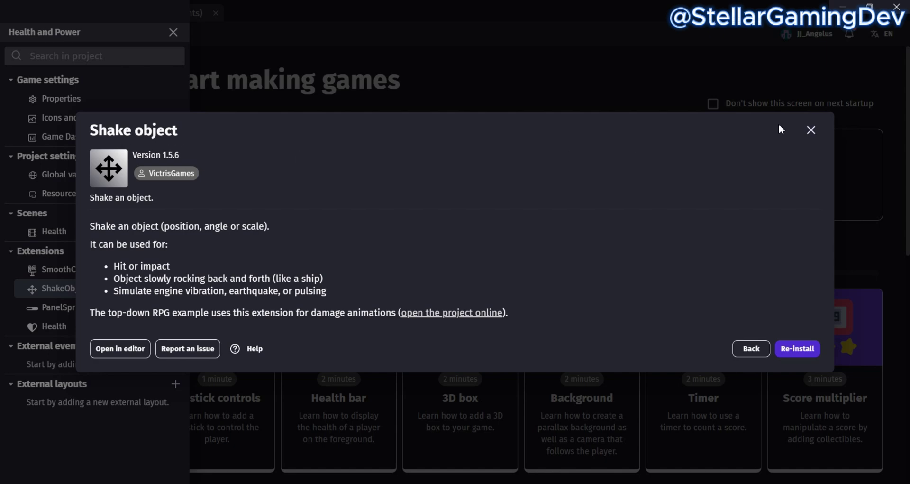
{"action": "left_click", "coordinate": [811, 129]}
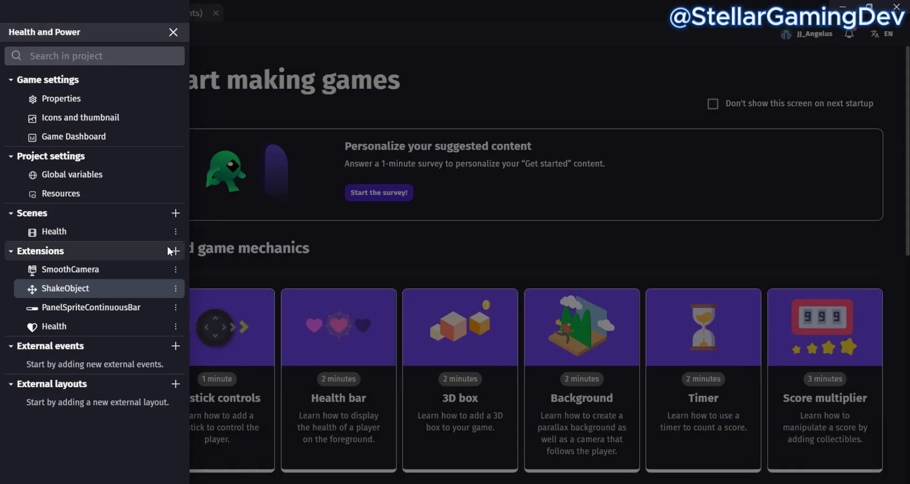
{"action": "left_click", "coordinate": [67, 310]}
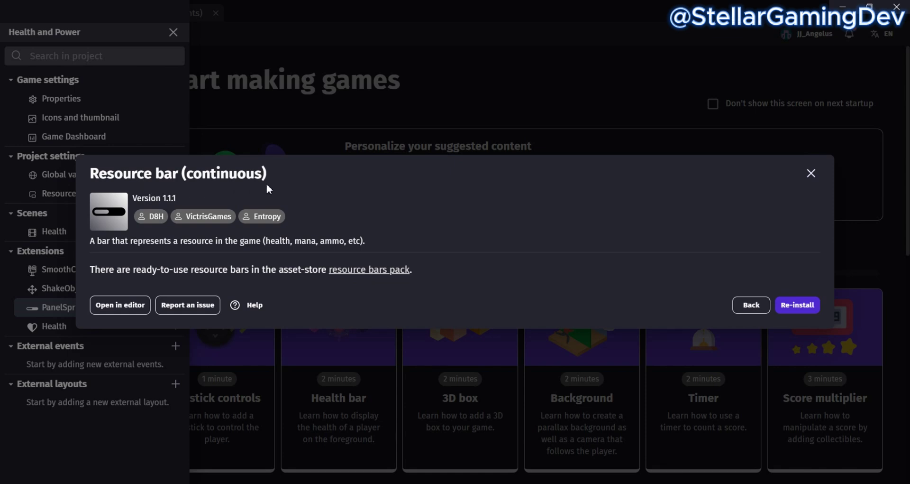
{"action": "left_click", "coordinate": [811, 174]}
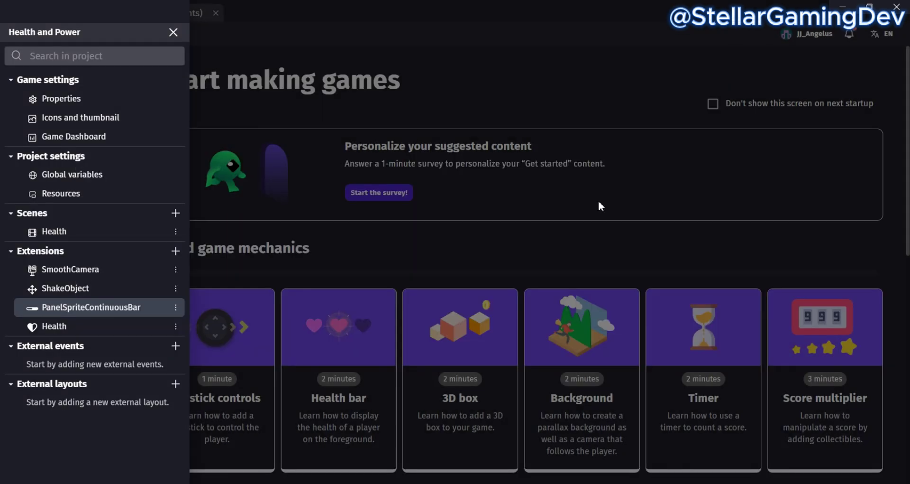
{"action": "left_click", "coordinate": [115, 323]}
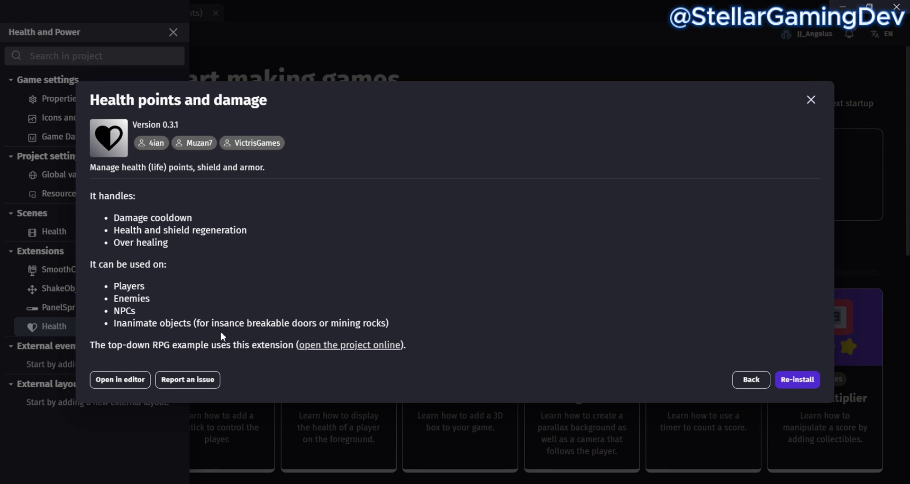
{"action": "left_click", "coordinate": [811, 100]}
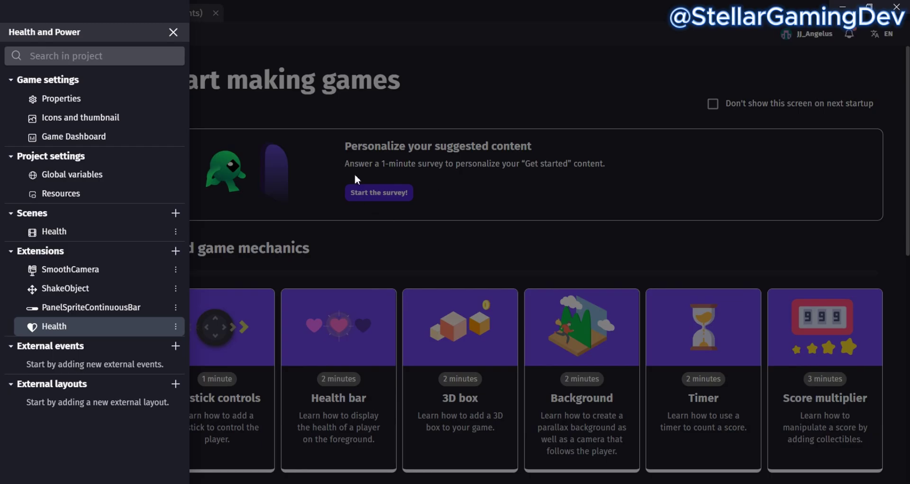
{"action": "left_click", "coordinate": [346, 125]}
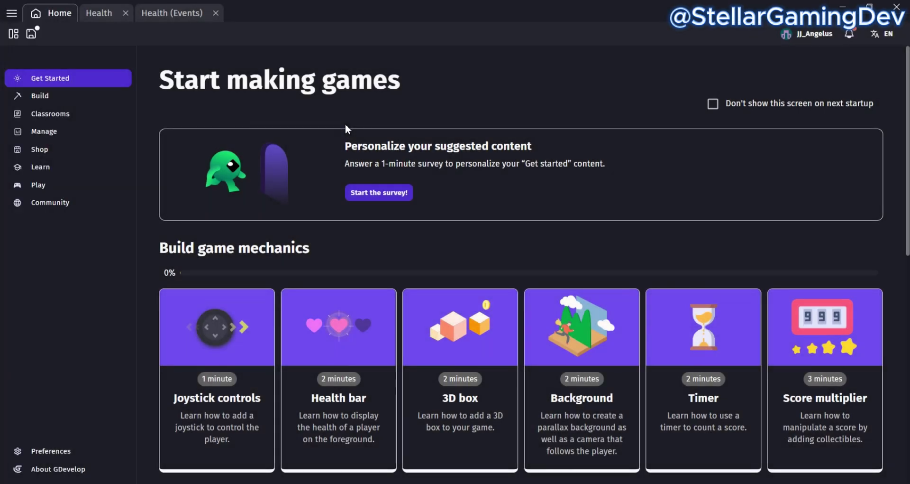
Step: Select the powerBar, Hero and HeroHealth instances in the Health scene and launch a preview
{"action": "left_click", "coordinate": [107, 18]}
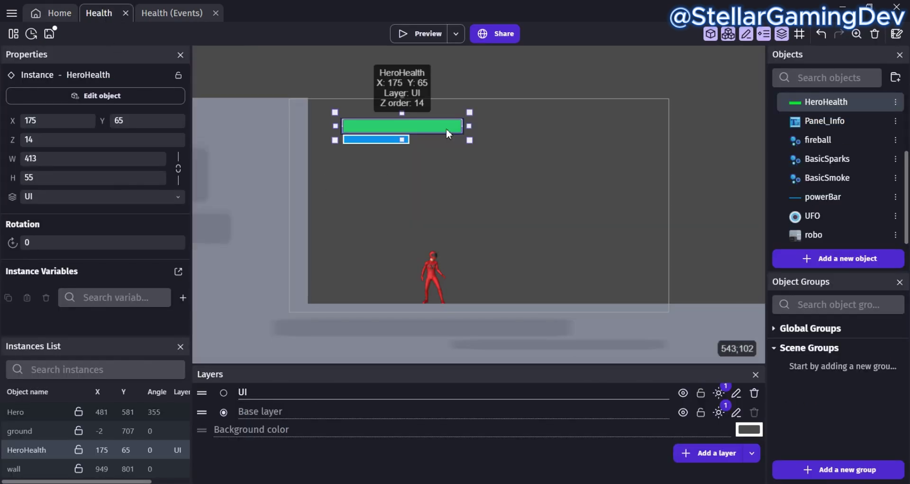
{"action": "left_click", "coordinate": [376, 140]}
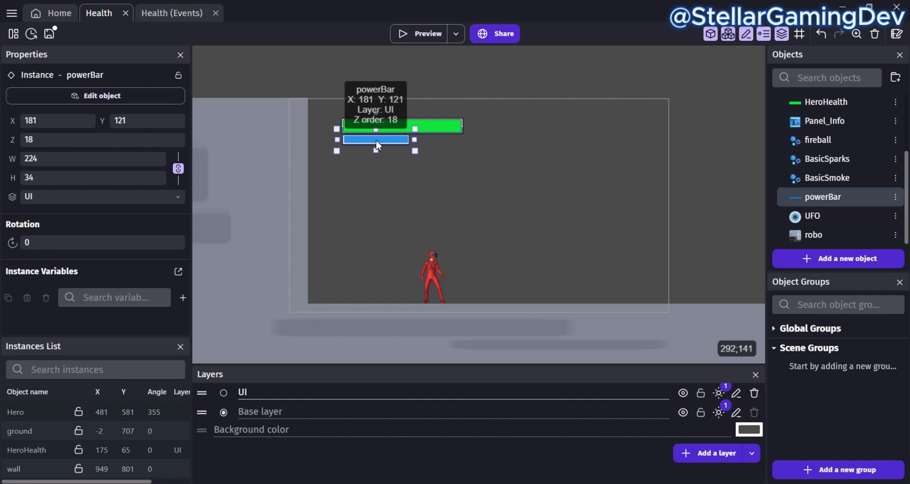
{"action": "left_click", "coordinate": [433, 268]}
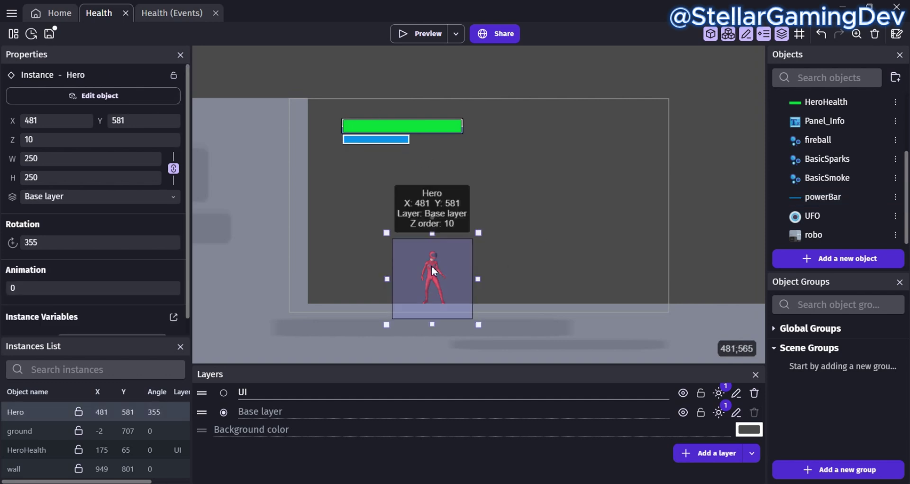
{"action": "left_click", "coordinate": [381, 127]}
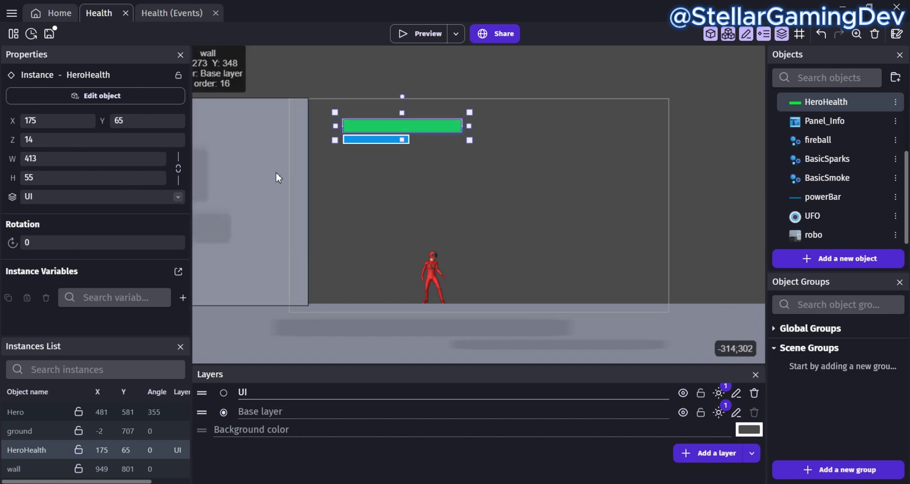
{"action": "left_click", "coordinate": [413, 34]}
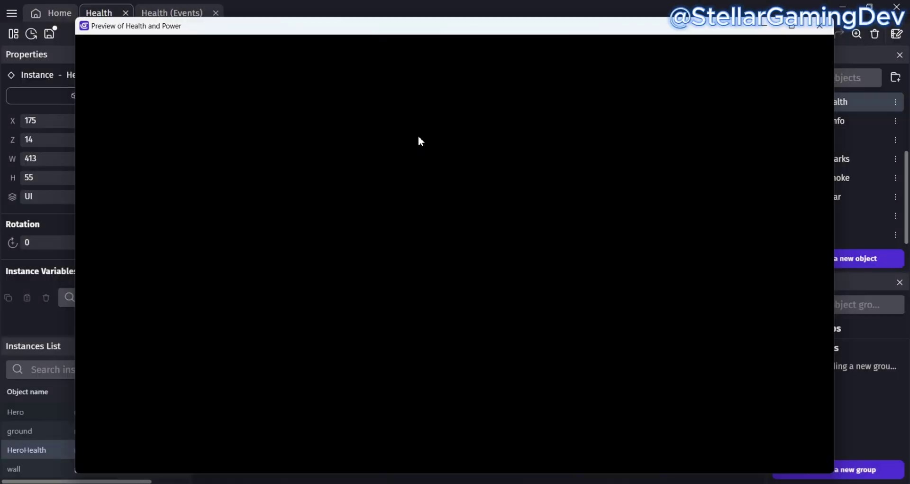
Step: Run the hero right, left and right again in the preview, then close it
{"action": "key", "text": "Right"}
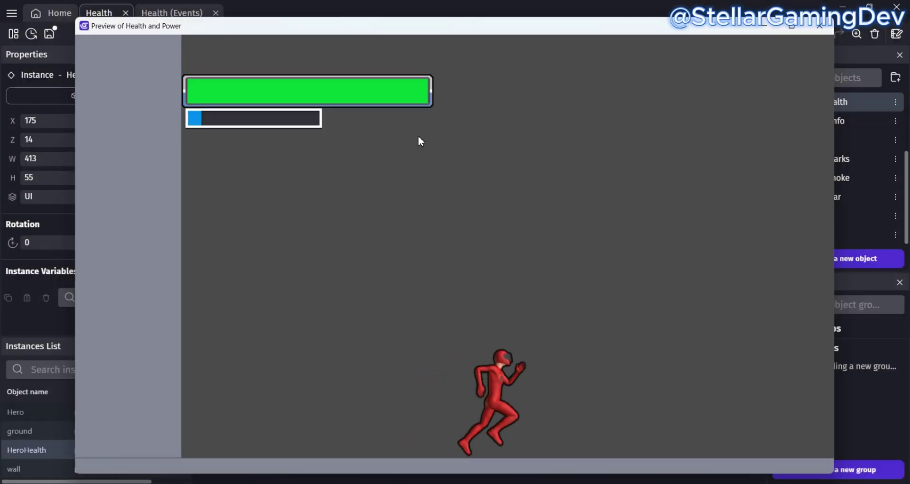
{"action": "key", "text": "Left"}
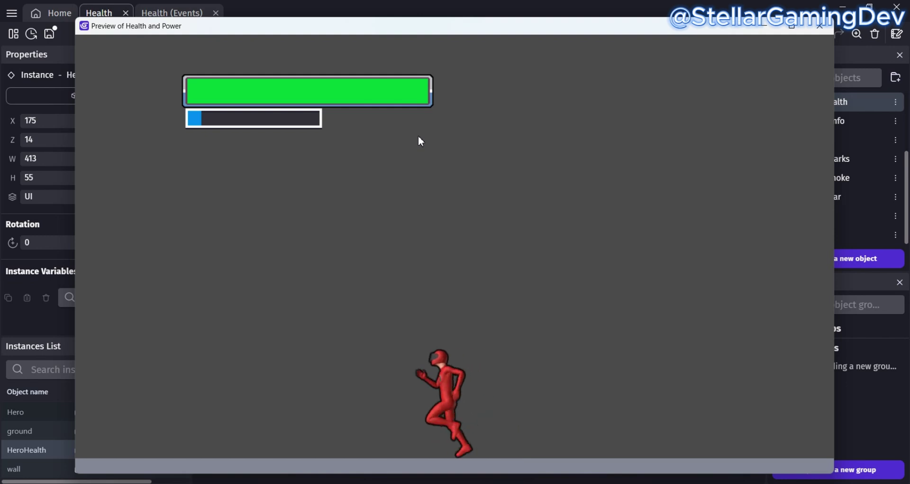
{"action": "key", "text": "Right"}
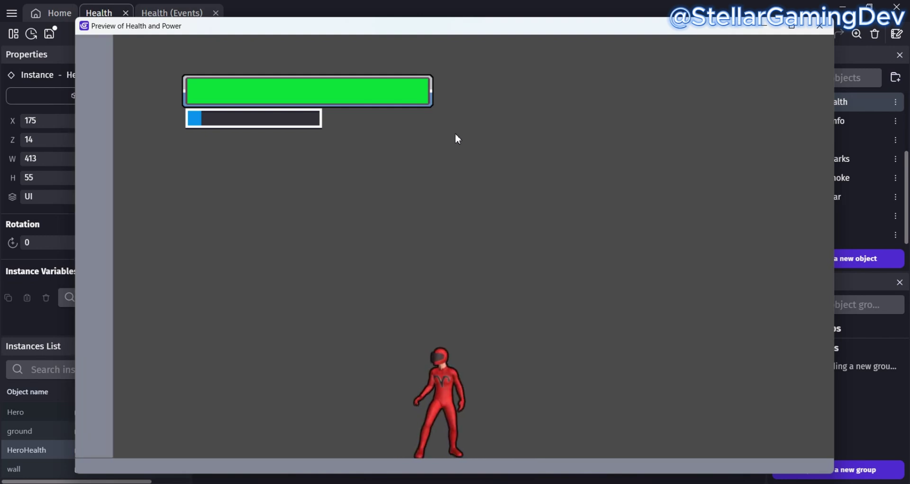
{"action": "left_click", "coordinate": [820, 26]}
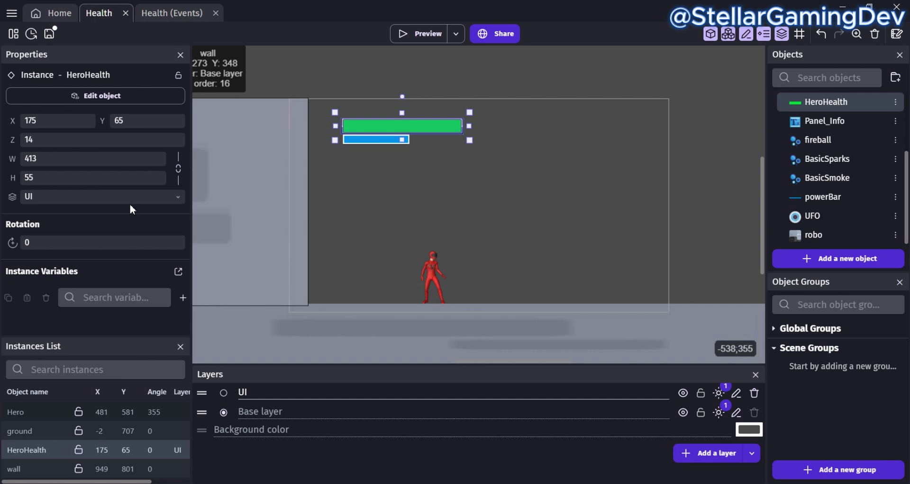
{"action": "left_click", "coordinate": [114, 199]}
{"action": "left_click", "coordinate": [101, 209]}
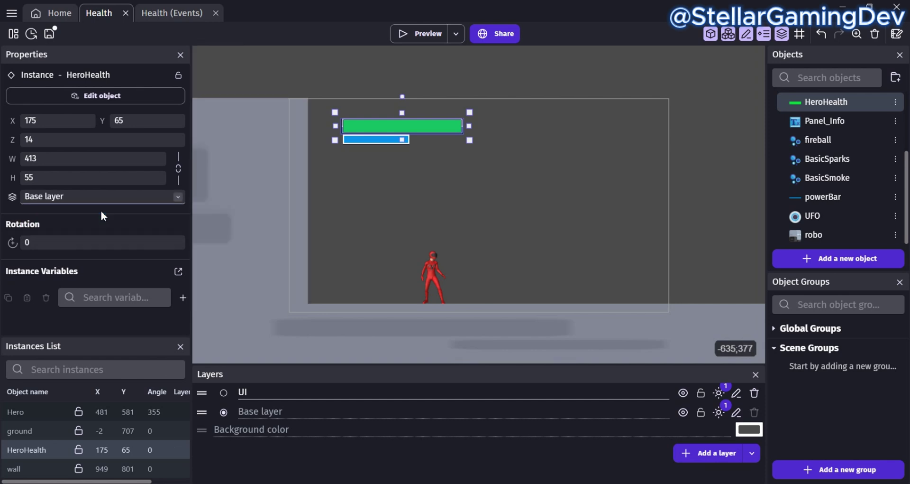
{"action": "left_click", "coordinate": [421, 34]}
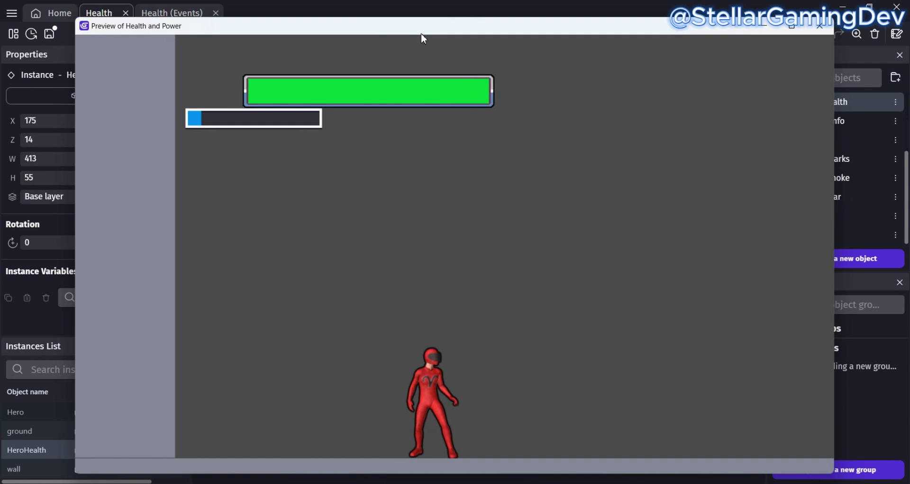
{"action": "key", "text": "Right"}
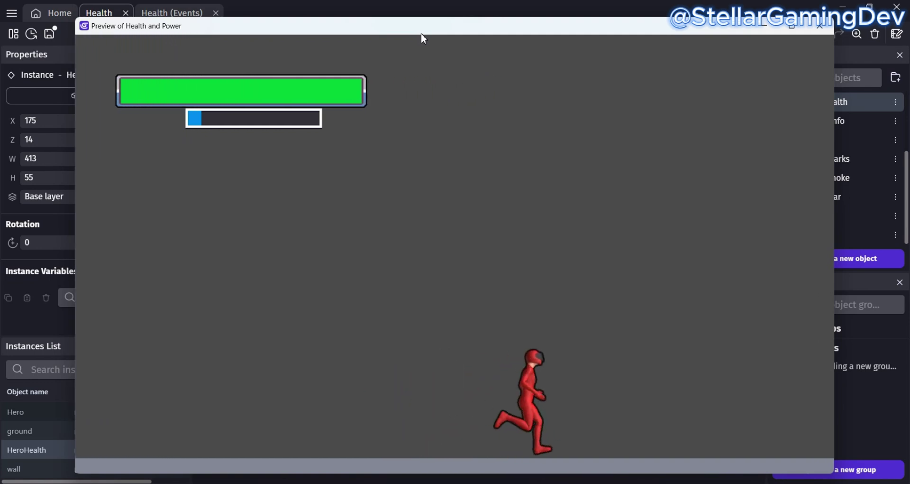
{"action": "key", "text": "Left"}
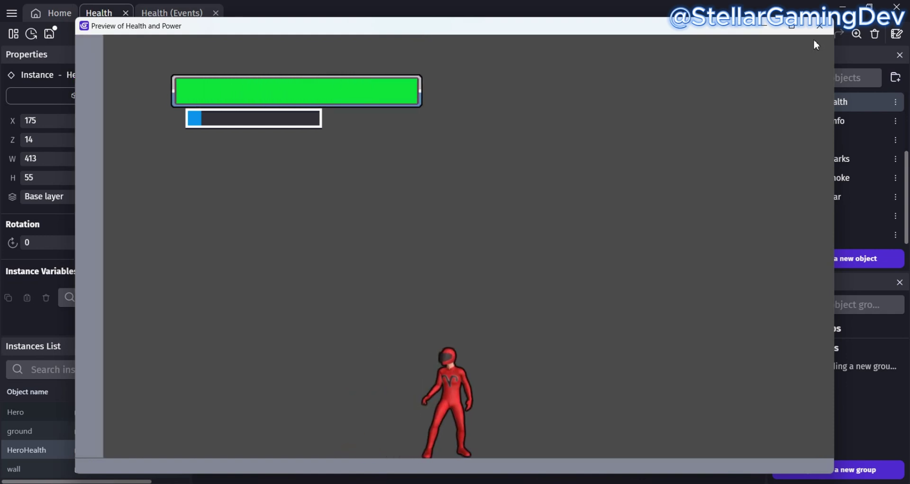
{"action": "left_click", "coordinate": [820, 26]}
{"action": "left_click", "coordinate": [160, 196]}
{"action": "left_click", "coordinate": [124, 219]}
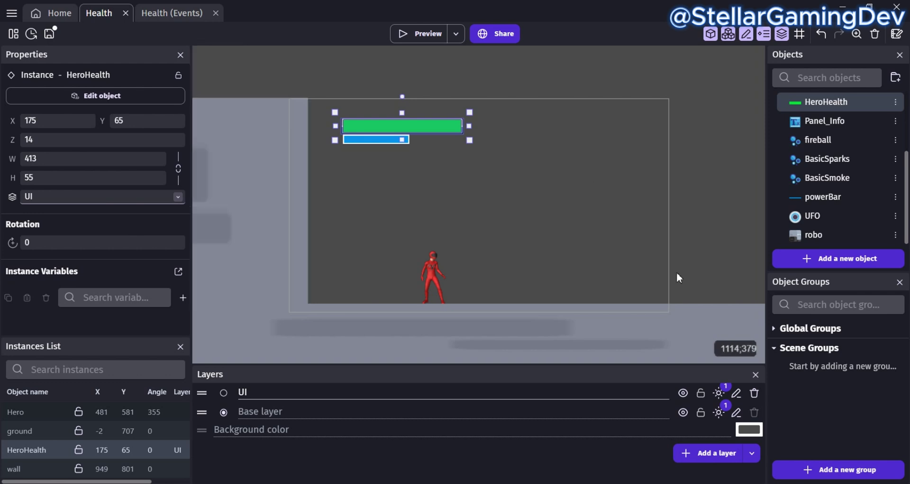
{"action": "left_click", "coordinate": [827, 259]}
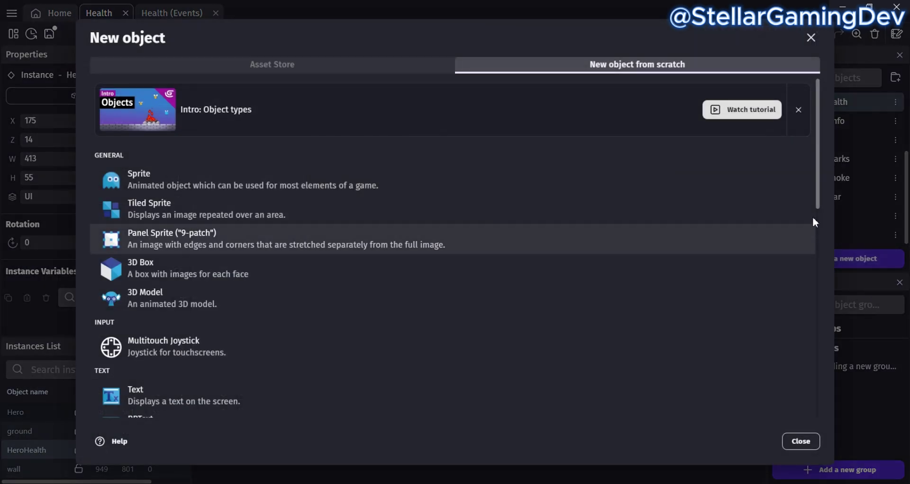
{"action": "left_click_drag", "start_coordinate": [816, 138], "coordinate": [808, 266]}
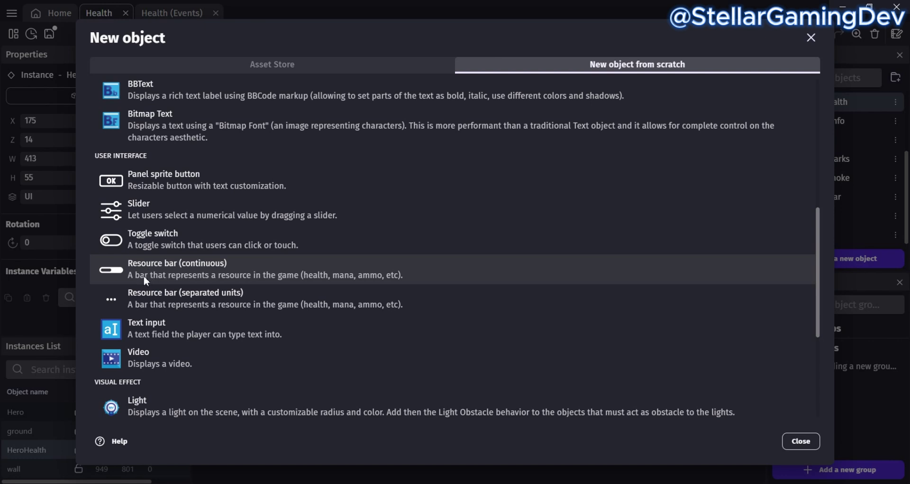
{"action": "left_click", "coordinate": [213, 274]}
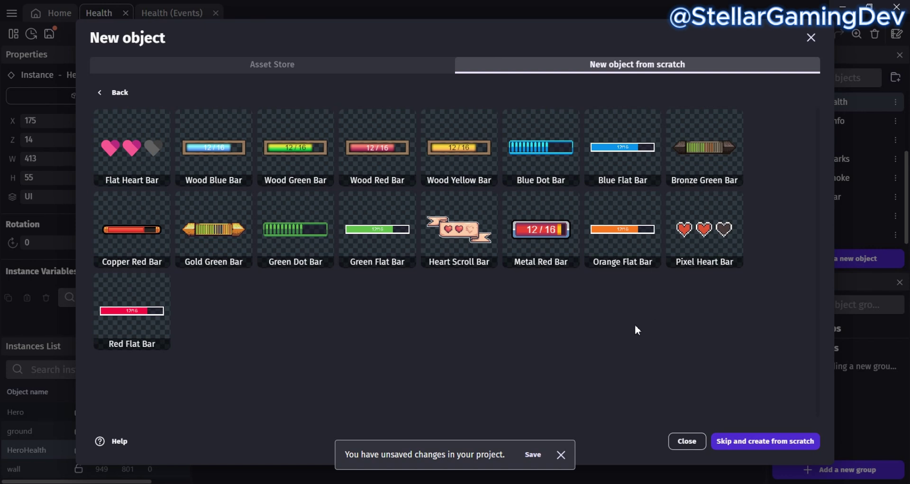
{"action": "left_click", "coordinate": [686, 441]}
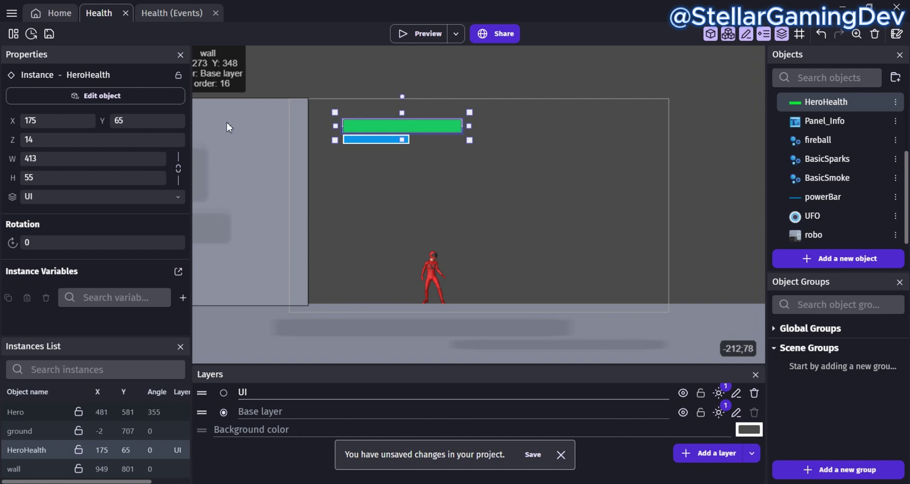
Step: Save the project and look over the HeroHealth object's settings
{"action": "key", "text": "ctrl+s"}
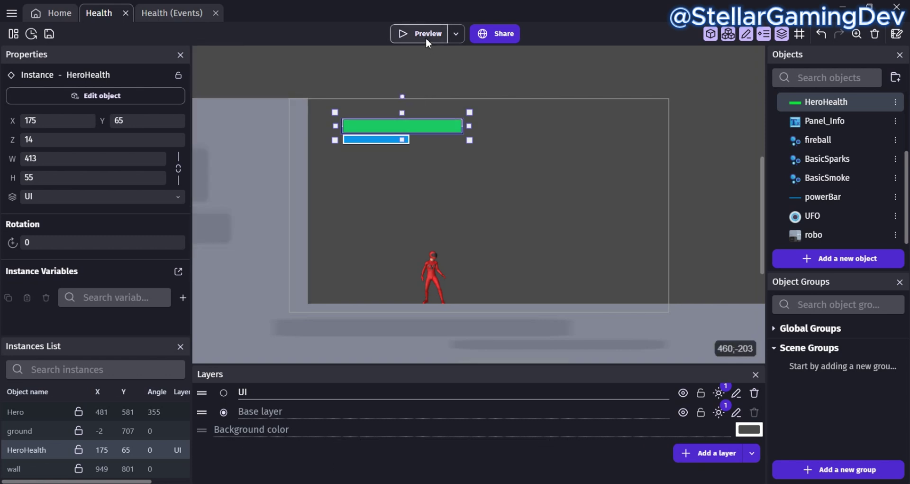
{"action": "double_click", "coordinate": [829, 105]}
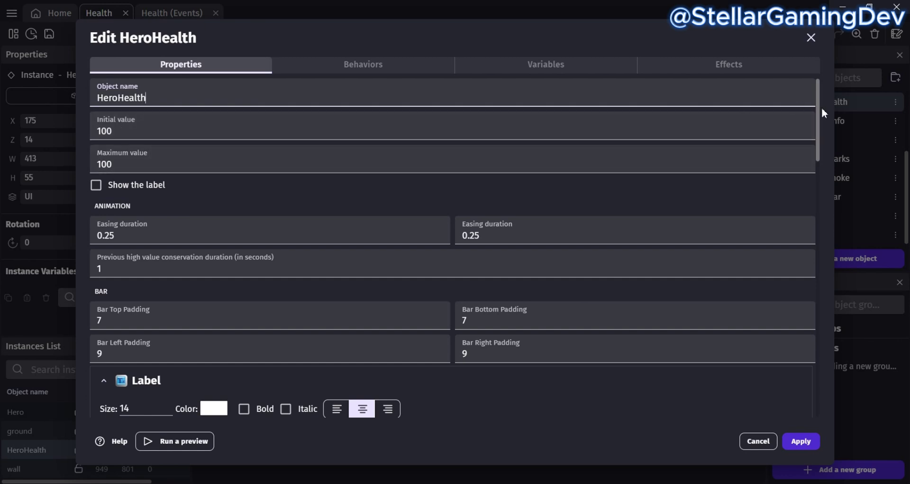
{"action": "left_click_drag", "start_coordinate": [818, 110], "coordinate": [805, 272]}
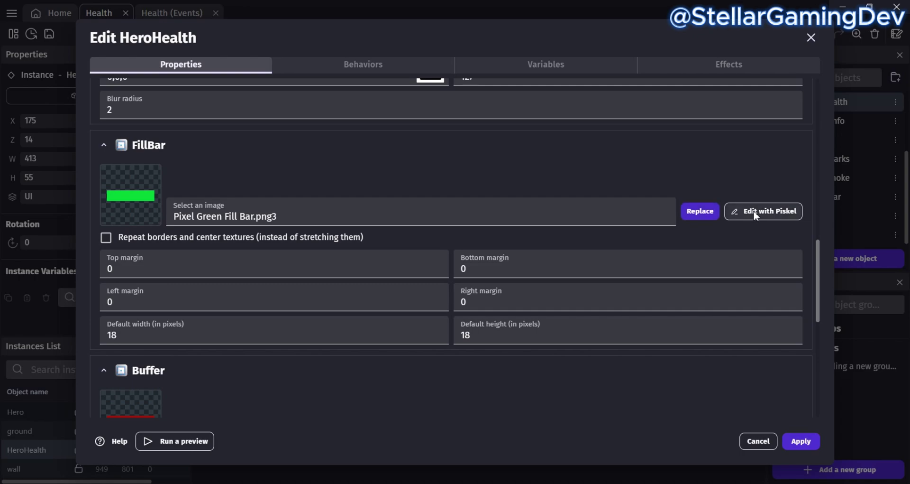
Step: Give the powerBar object an initial value of 5 and a maximum value of 50
{"action": "left_click", "coordinate": [811, 37]}
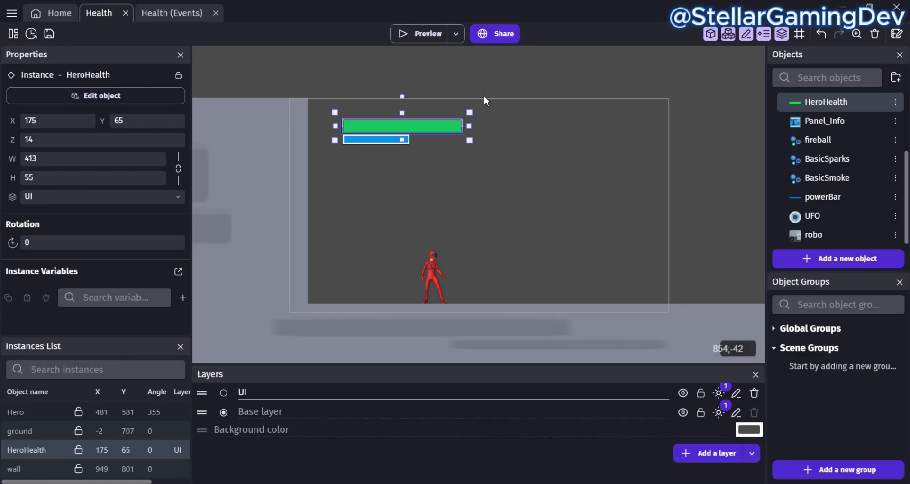
{"action": "double_click", "coordinate": [389, 140]}
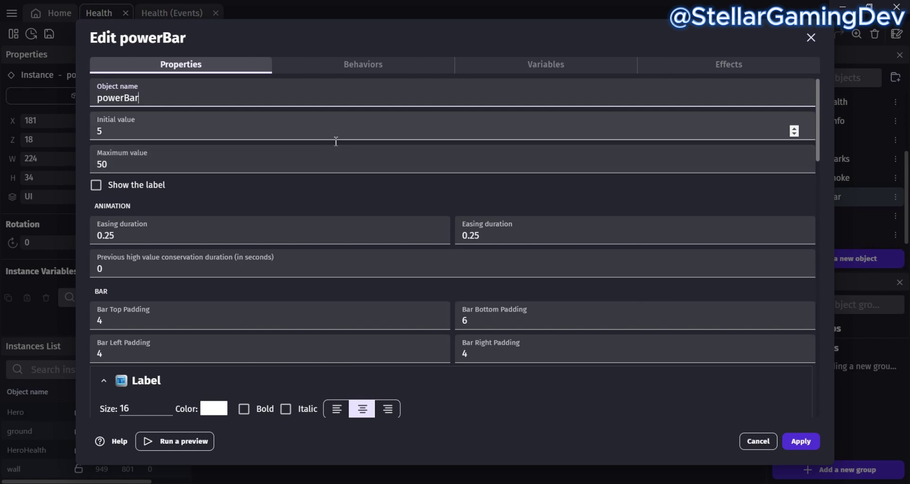
{"action": "left_click", "coordinate": [810, 39]}
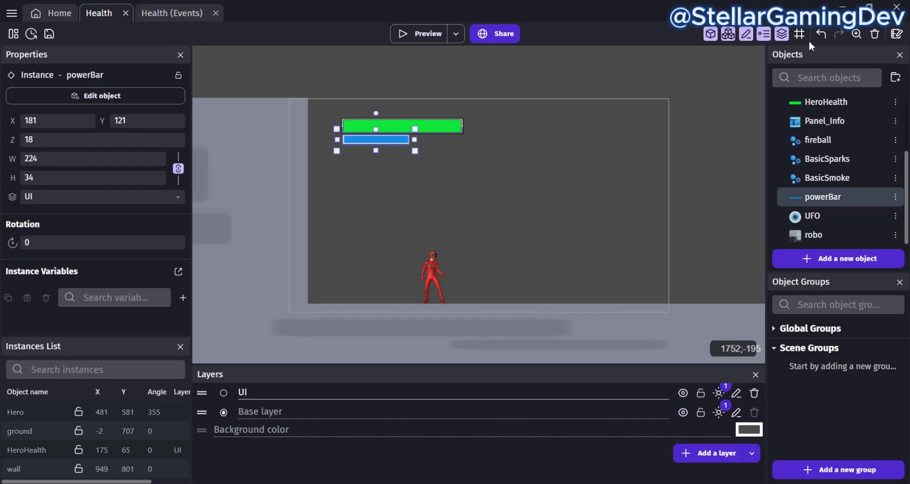
{"action": "double_click", "coordinate": [436, 262]}
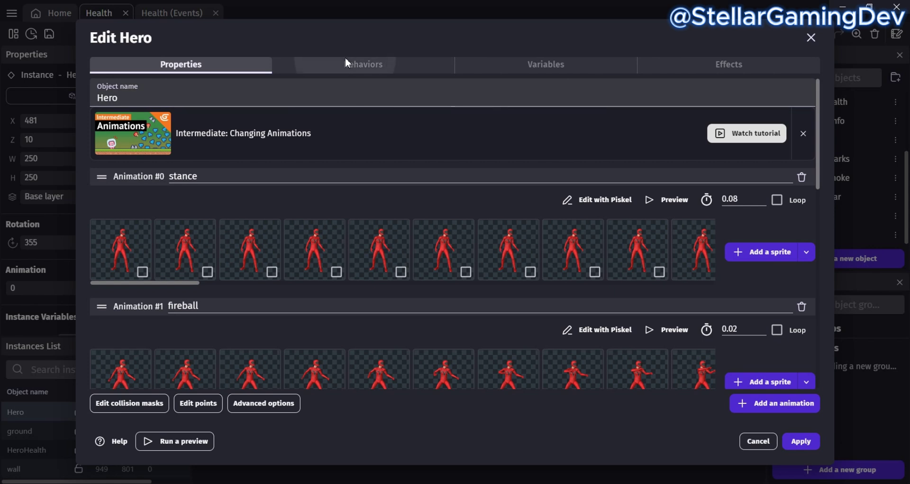
{"action": "left_click", "coordinate": [345, 58]}
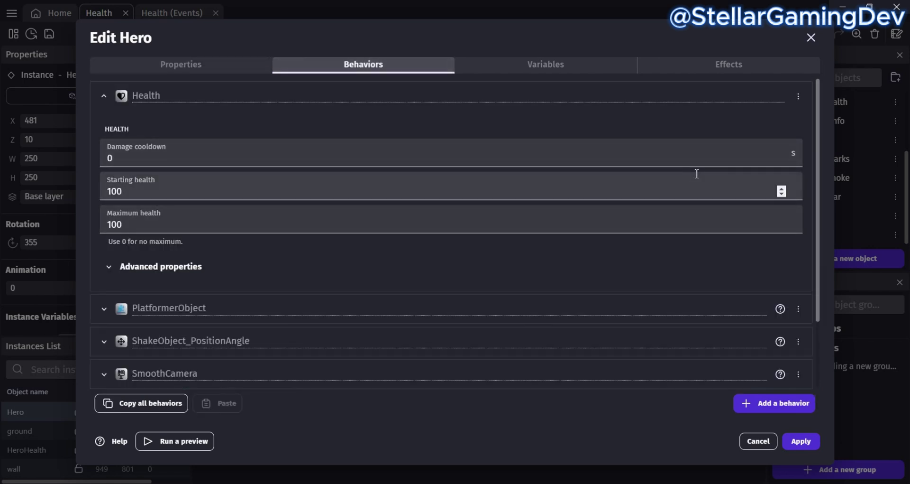
{"action": "left_click_drag", "start_coordinate": [818, 103], "coordinate": [815, 169]}
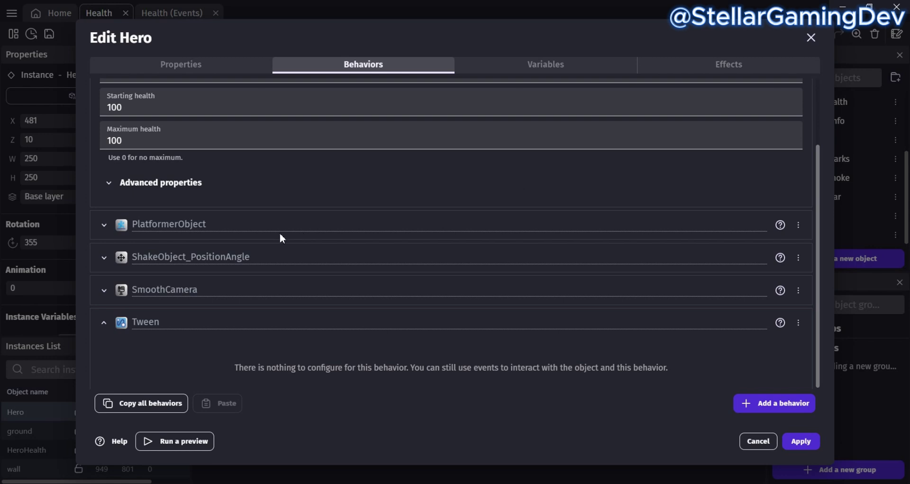
{"action": "left_click", "coordinate": [105, 289]}
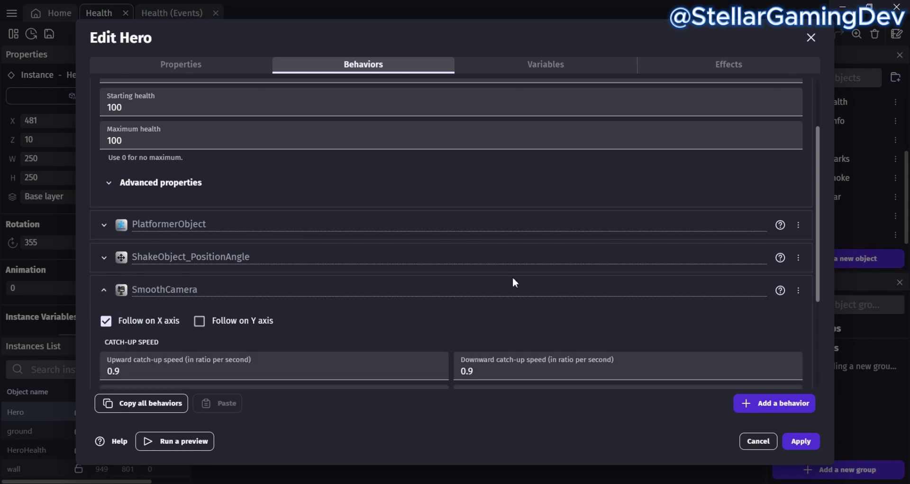
{"action": "mouse_move", "coordinate": [817, 216]}
{"action": "left_mouse_down"}
{"action": "mouse_move", "coordinate": [824, 274]}
{"action": "mouse_move", "coordinate": [808, 175]}
{"action": "left_mouse_up"}
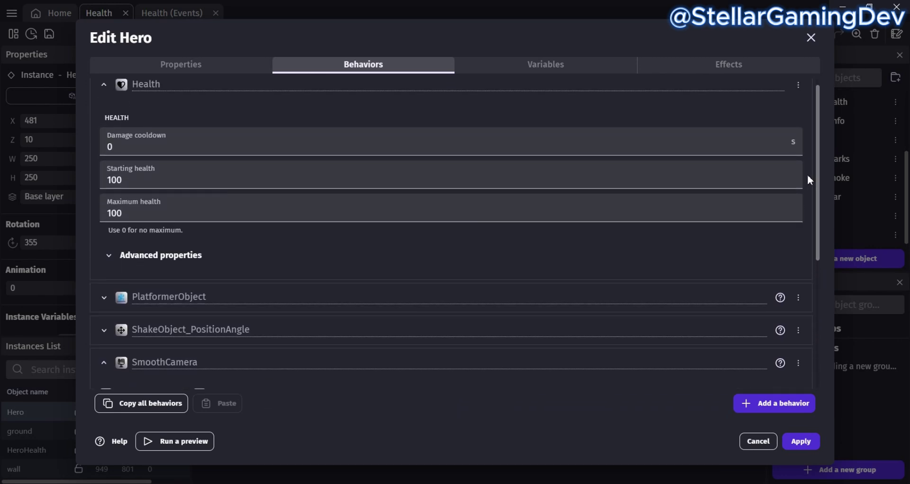
{"action": "left_click", "coordinate": [104, 363]}
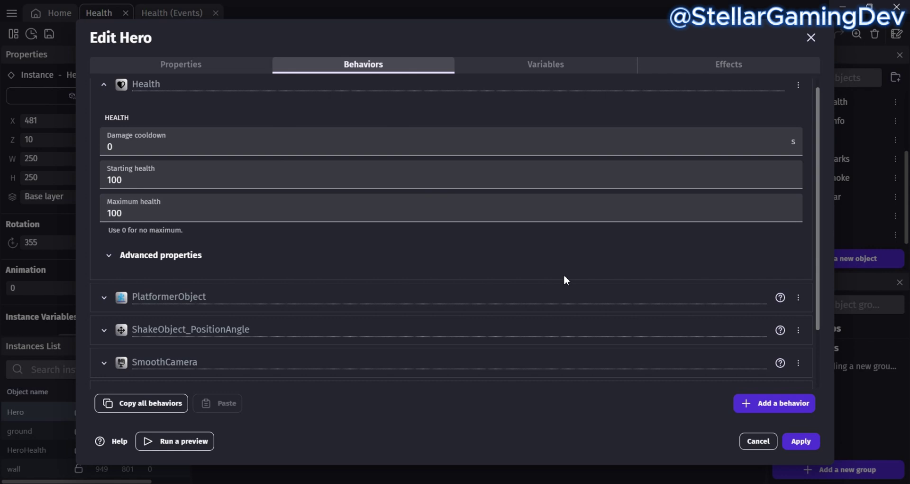
{"action": "left_click", "coordinate": [801, 441]}
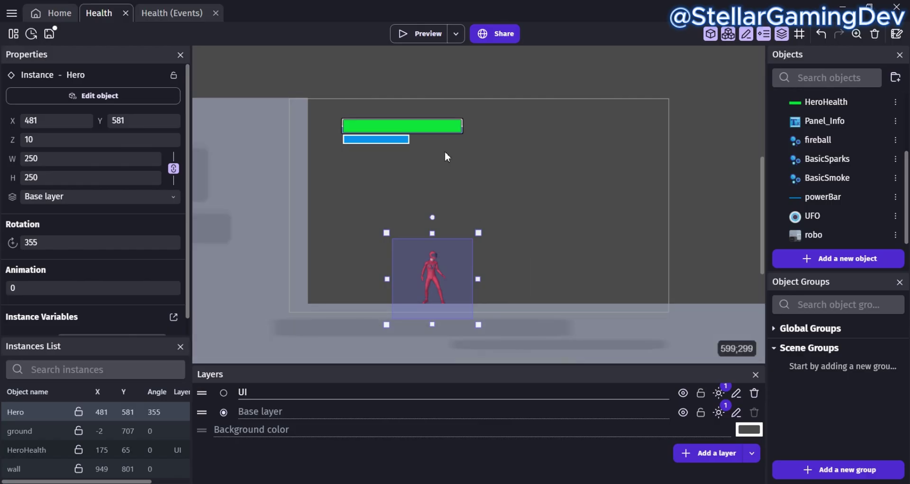
Step: Launch a preview and run the hero around, shooting fireballs to drain the blue power bar
{"action": "left_click", "coordinate": [423, 39]}
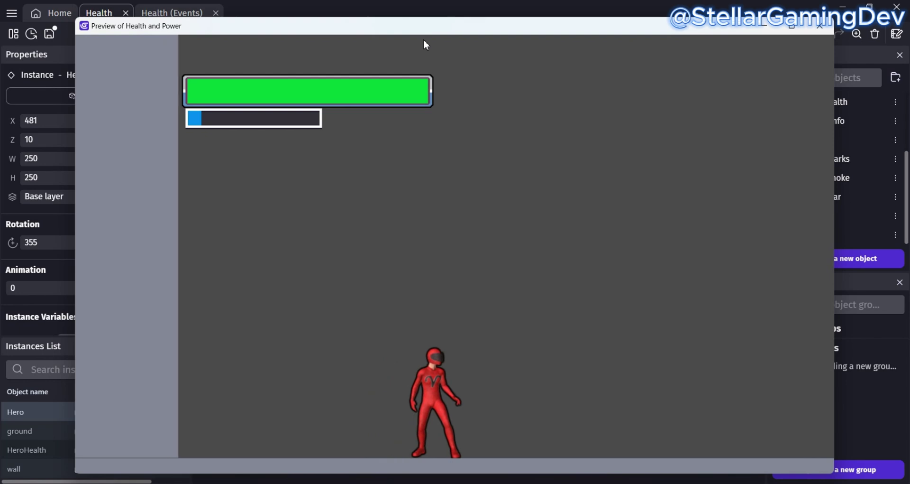
{"action": "key", "text": "Right"}
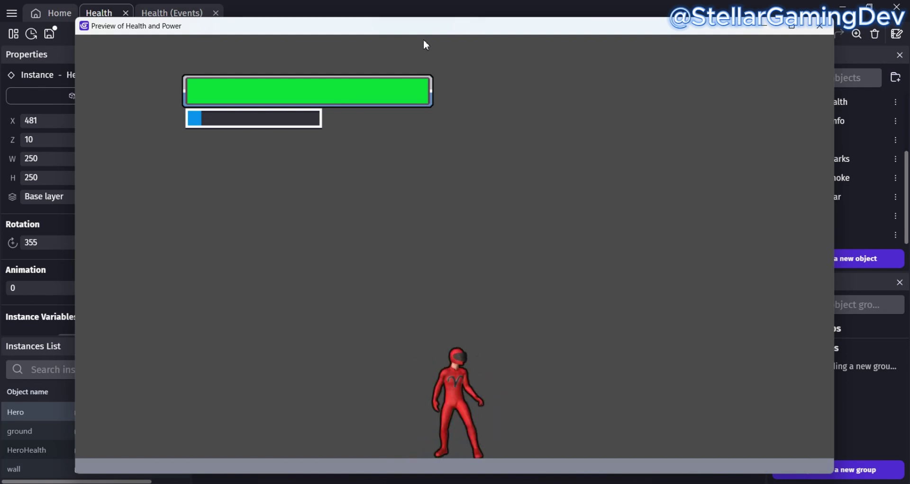
{"action": "key", "text": "space"}
{"action": "key", "text": "Left"}
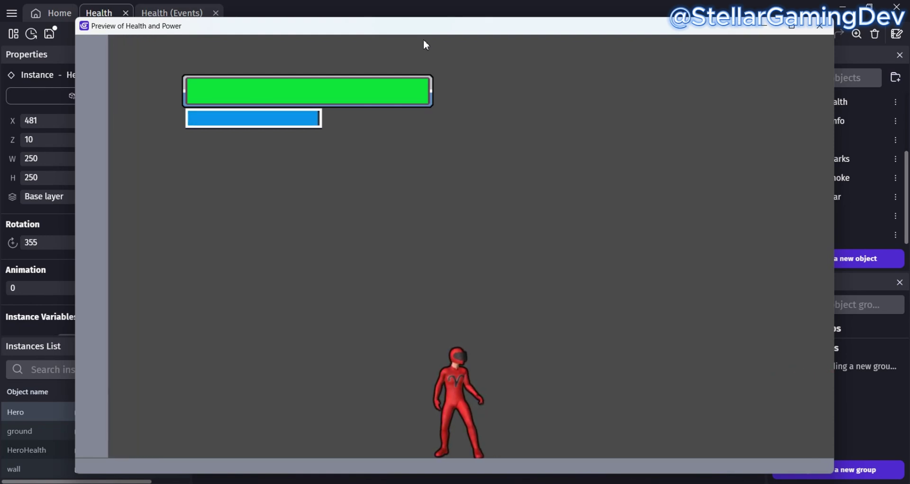
{"action": "key", "text": "space"}
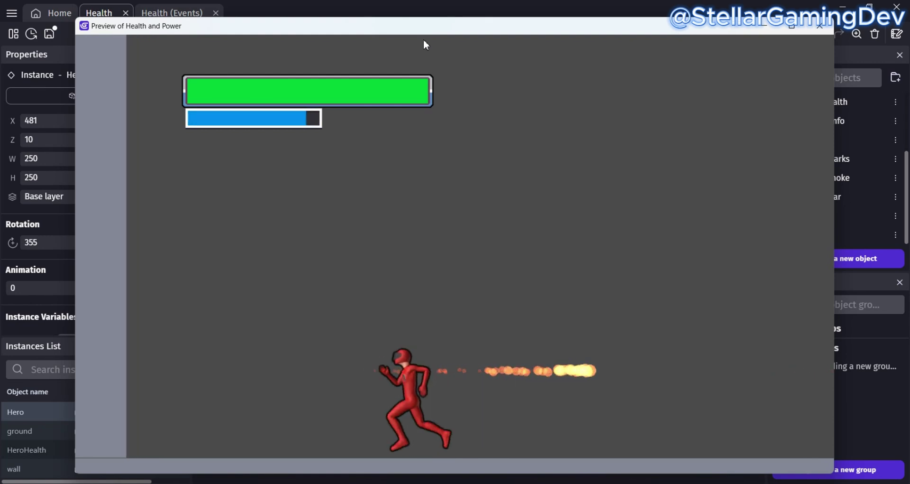
{"action": "key", "text": "space"}
{"action": "key", "text": "Right"}
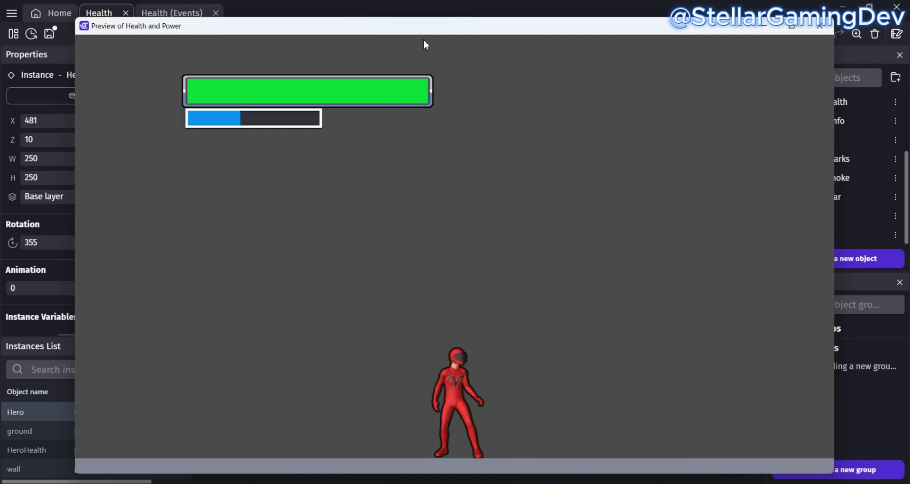
{"action": "key", "text": "space"}
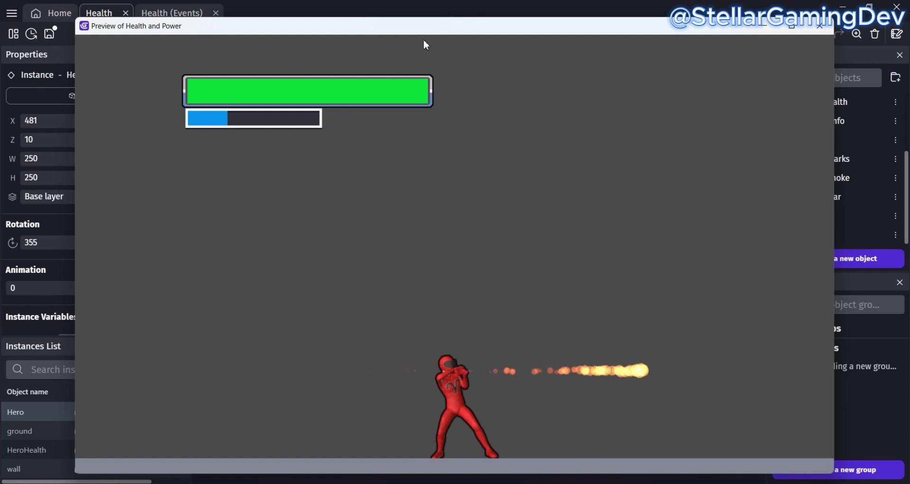
{"action": "key", "text": "space"}
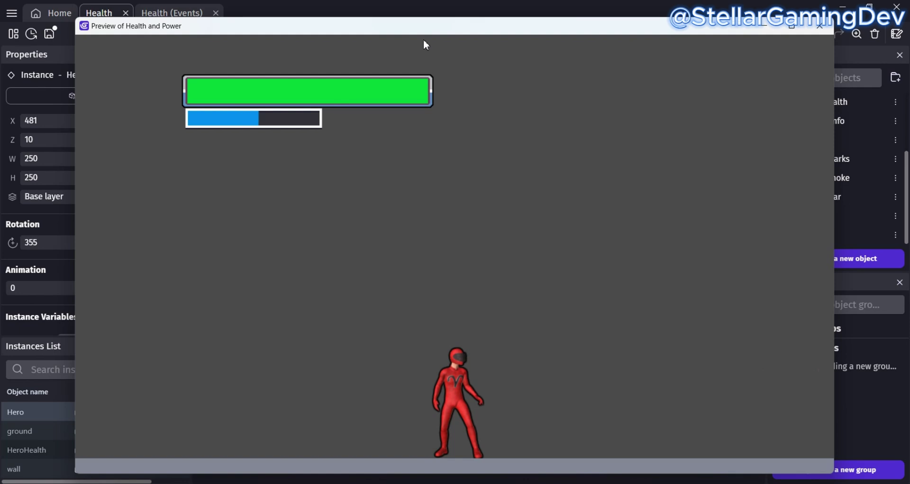
Step: Keep shooting fireballs as the power bar refills until it empties, then close the preview
{"action": "key", "text": "space"}
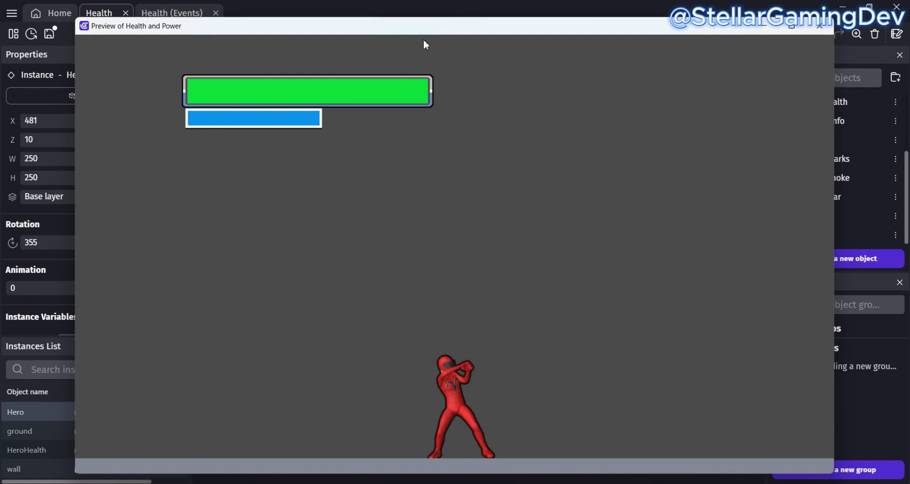
{"action": "key", "text": "space"}
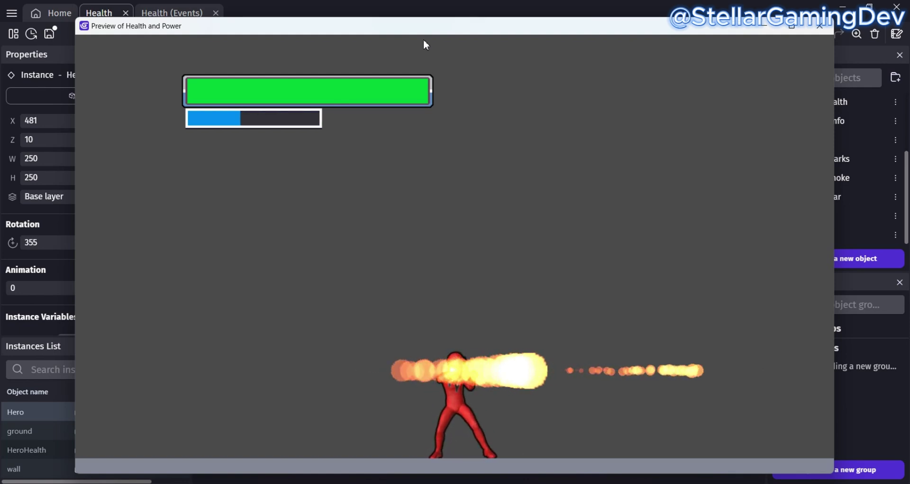
{"action": "key", "text": "Left"}
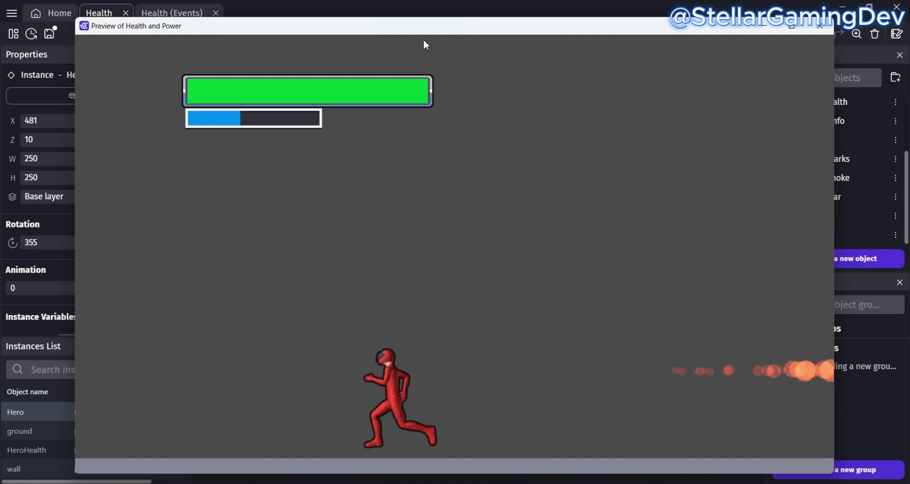
{"action": "key", "text": "Right"}
{"action": "key", "text": "space"}
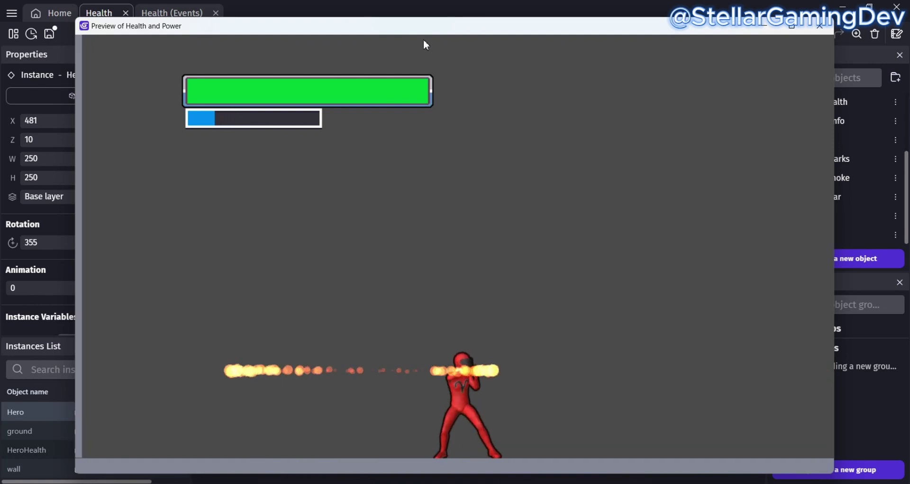
{"action": "key", "text": "space"}
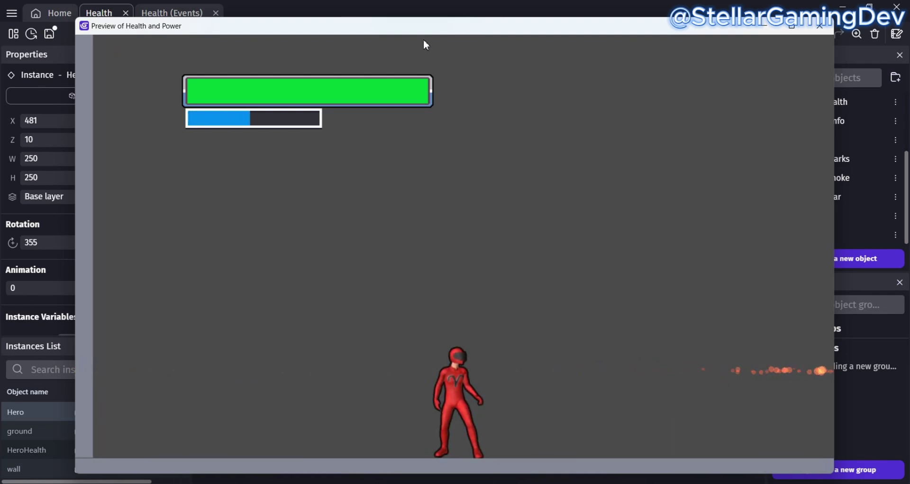
{"action": "key", "text": "space"}
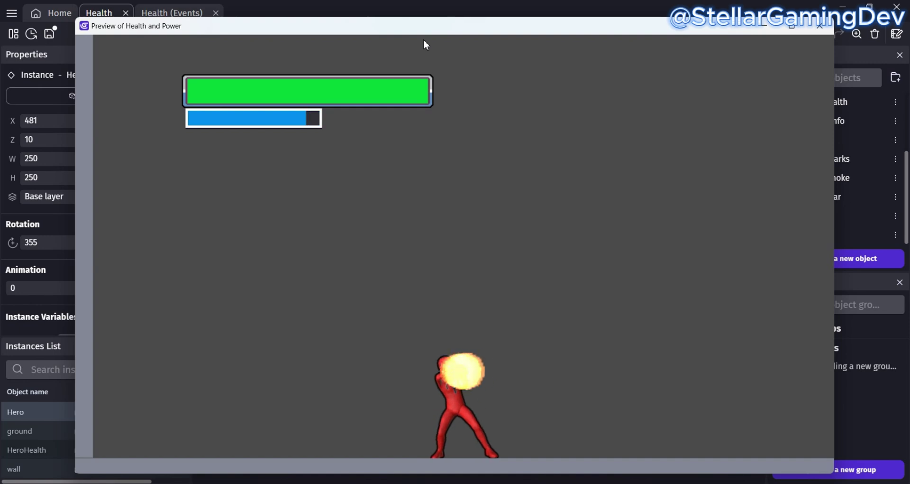
{"action": "key", "text": "space"}
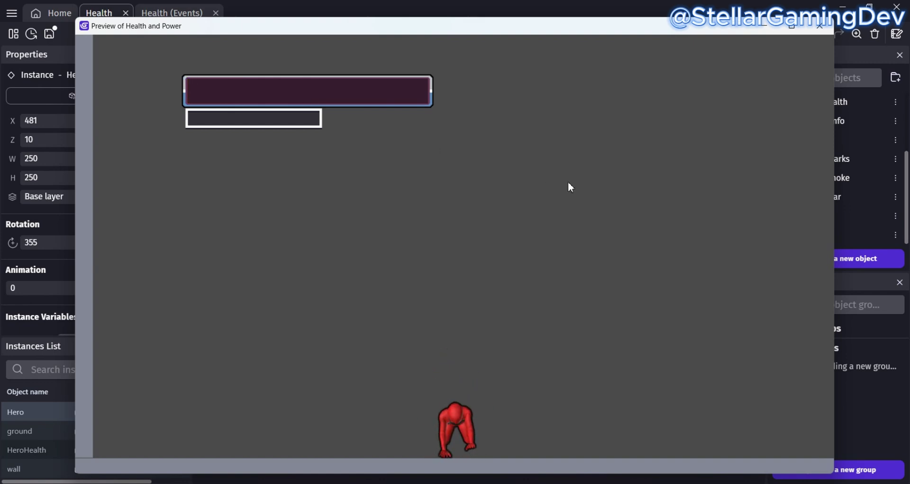
{"action": "left_click", "coordinate": [820, 27]}
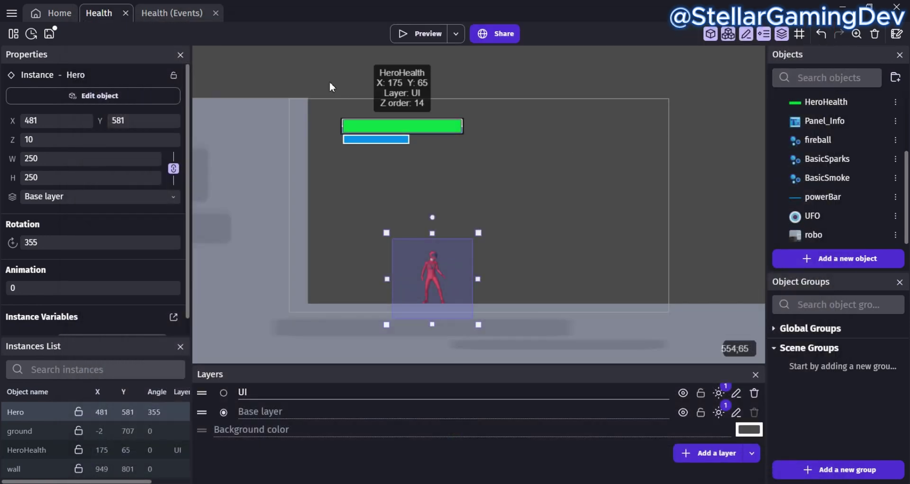
Step: In the Health events, confirm movement is gated on an inverted 'HeroHealth is empty' condition
{"action": "left_click", "coordinate": [184, 15]}
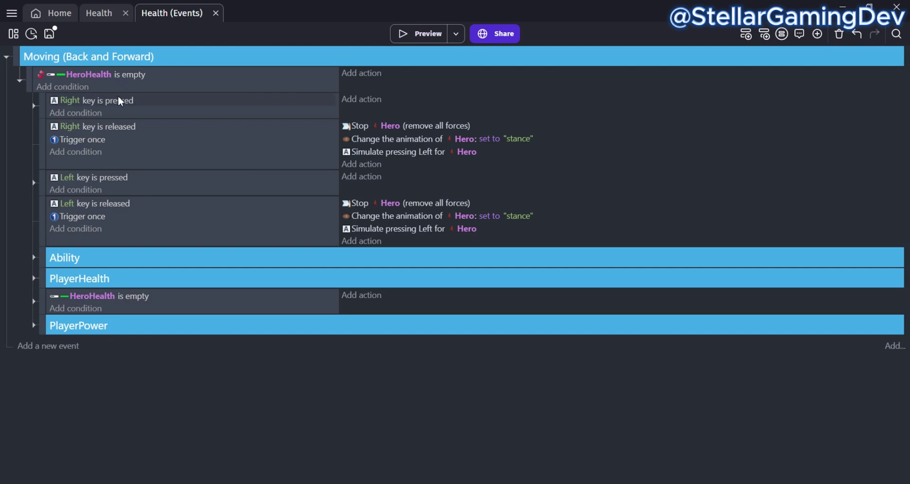
{"action": "double_click", "coordinate": [172, 75]}
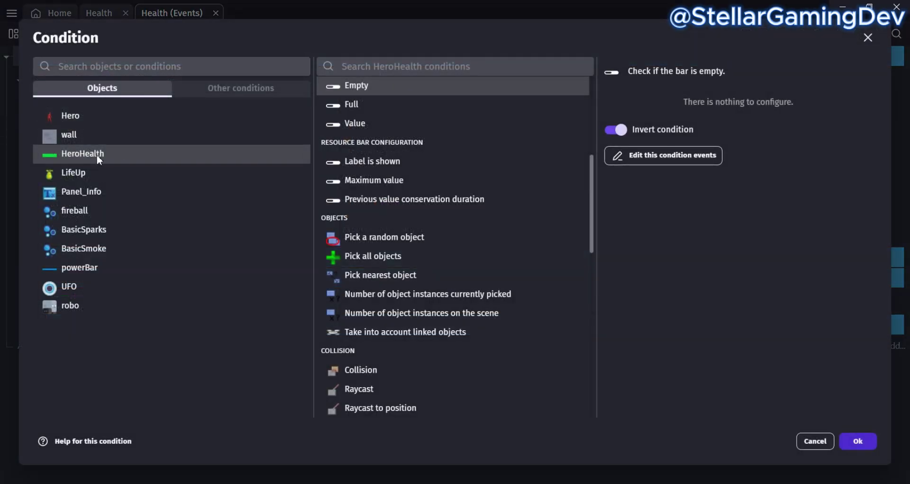
{"action": "left_click_drag", "start_coordinate": [593, 168], "coordinate": [591, 140]}
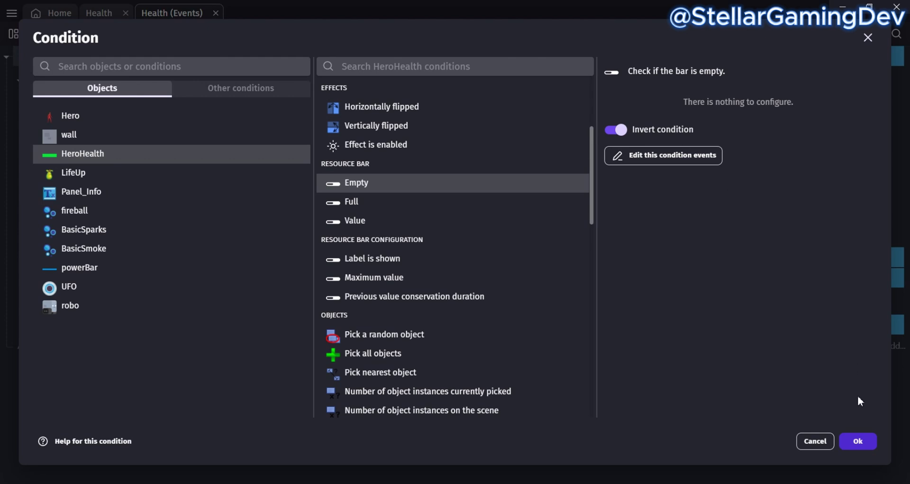
{"action": "left_click", "coordinate": [858, 440]}
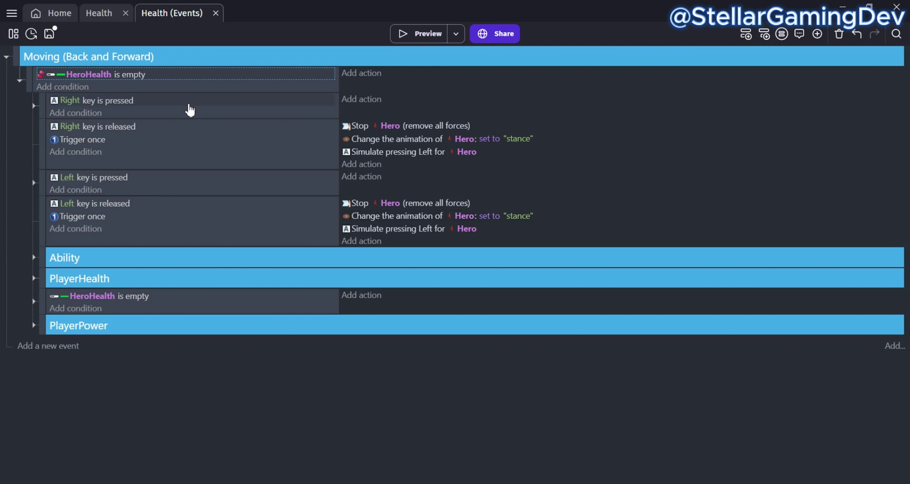
Step: Expand PlayerHealth and keep the Take Damage action subtracting 5 from HeroHealth
{"action": "left_click", "coordinate": [34, 106]}
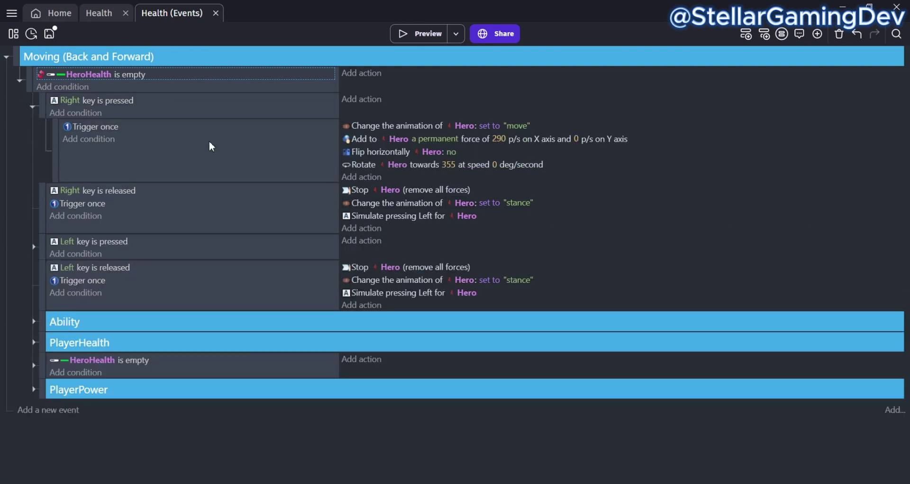
{"action": "left_click", "coordinate": [33, 107]}
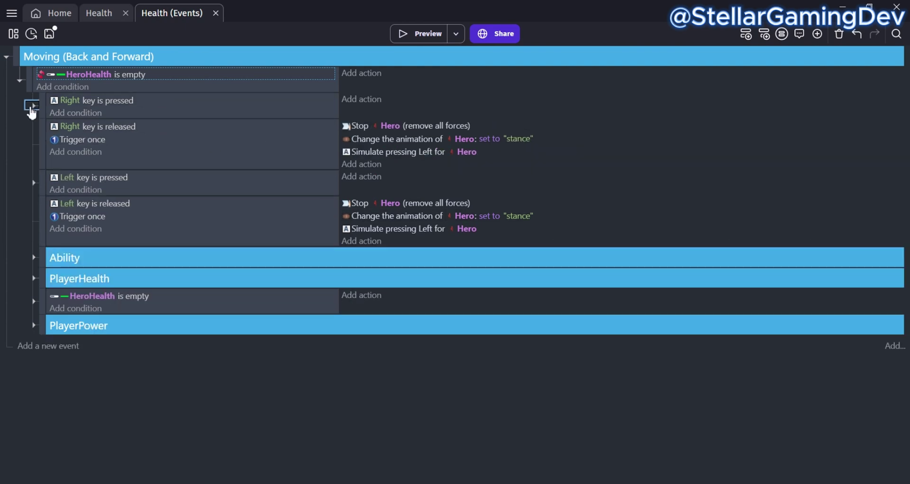
{"action": "left_click", "coordinate": [34, 279]}
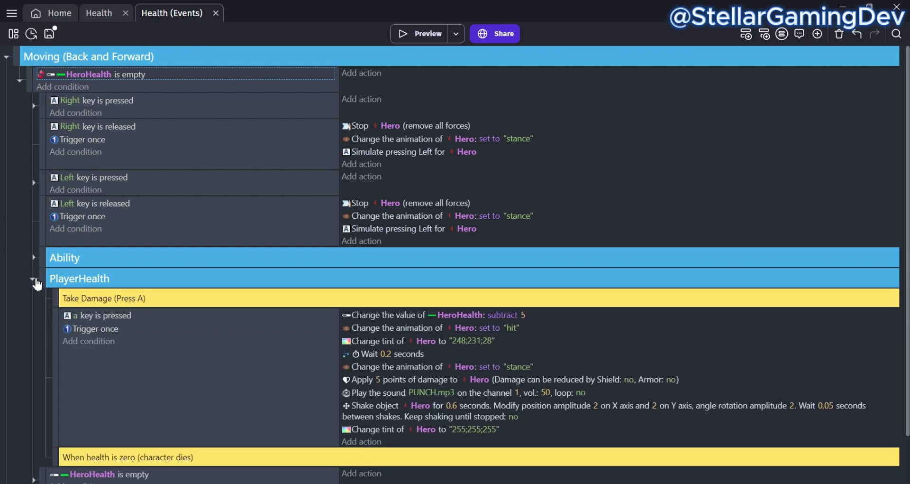
{"action": "scroll", "coordinate": [563, 284], "scroll_direction": "down", "scroll_amount": 1}
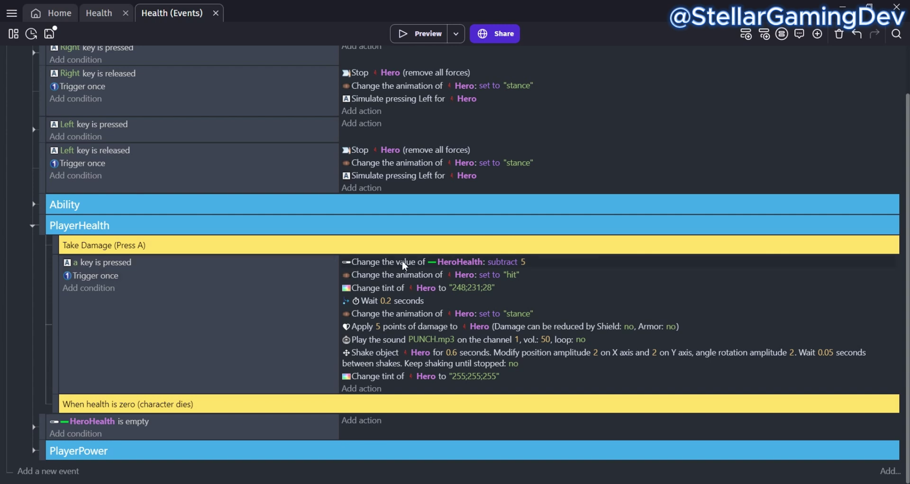
{"action": "double_click", "coordinate": [559, 260]}
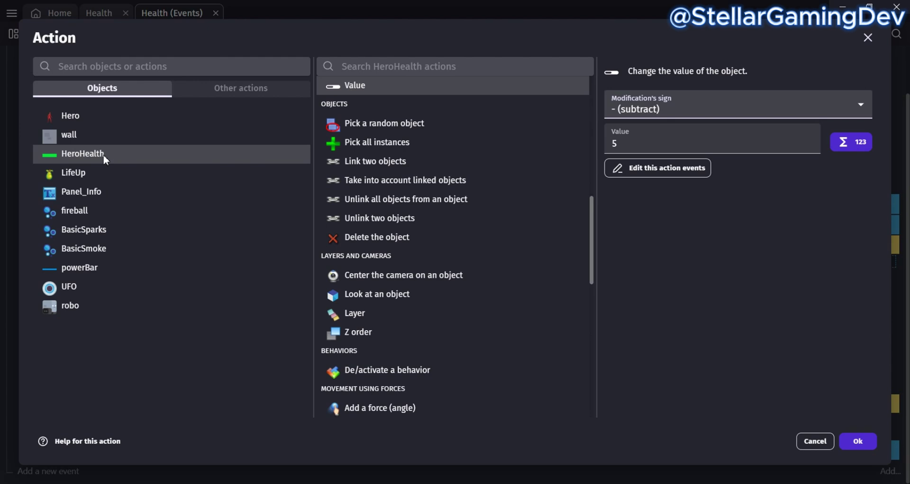
{"action": "left_click_drag", "start_coordinate": [590, 211], "coordinate": [587, 153]}
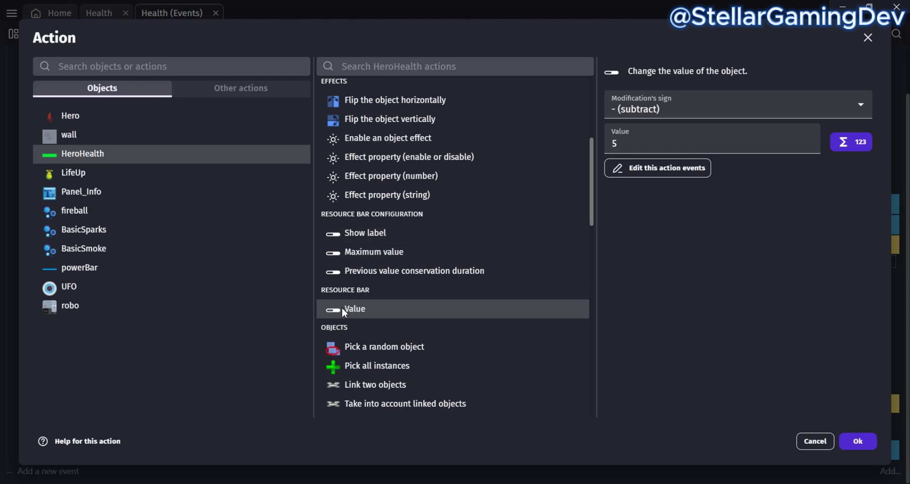
{"action": "left_click", "coordinate": [640, 101]}
{"action": "left_click", "coordinate": [640, 101]}
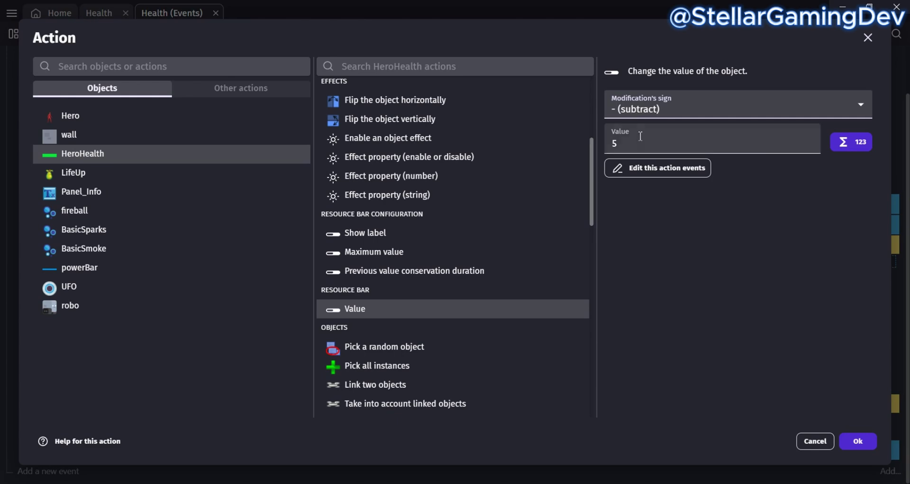
{"action": "left_click", "coordinate": [861, 443]}
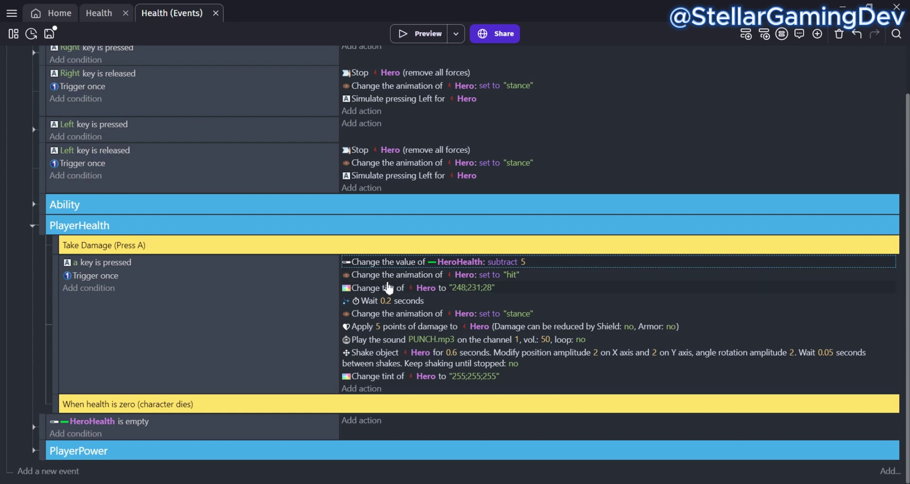
Step: Confirm the Take Damage action applying 5 points of damage to Hero
{"action": "double_click", "coordinate": [698, 325]}
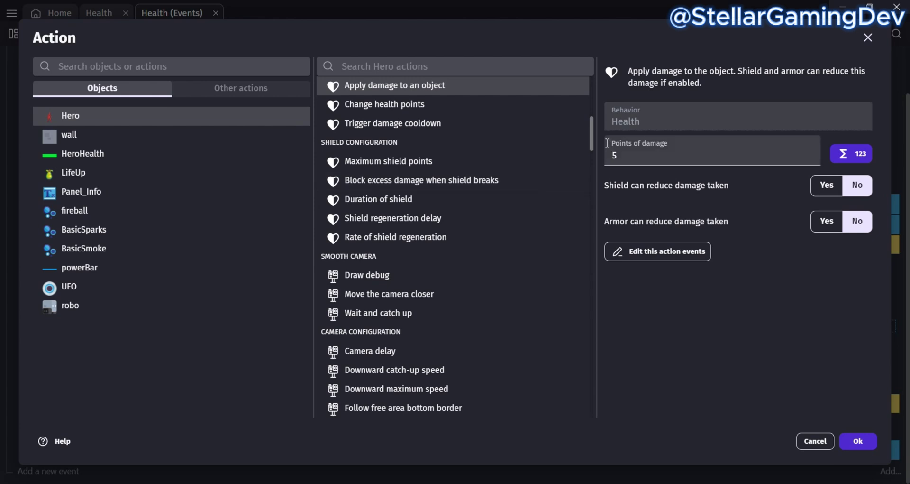
{"action": "left_click_drag", "start_coordinate": [592, 134], "coordinate": [591, 119]}
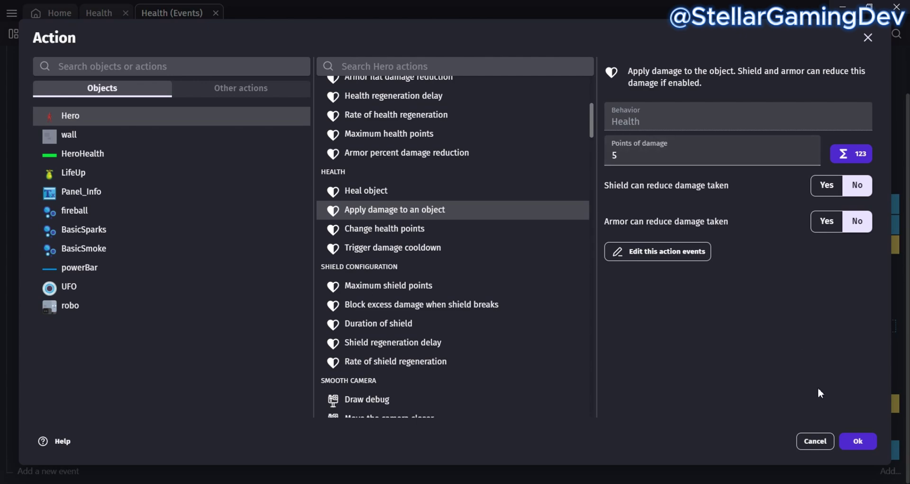
{"action": "left_click", "coordinate": [851, 436]}
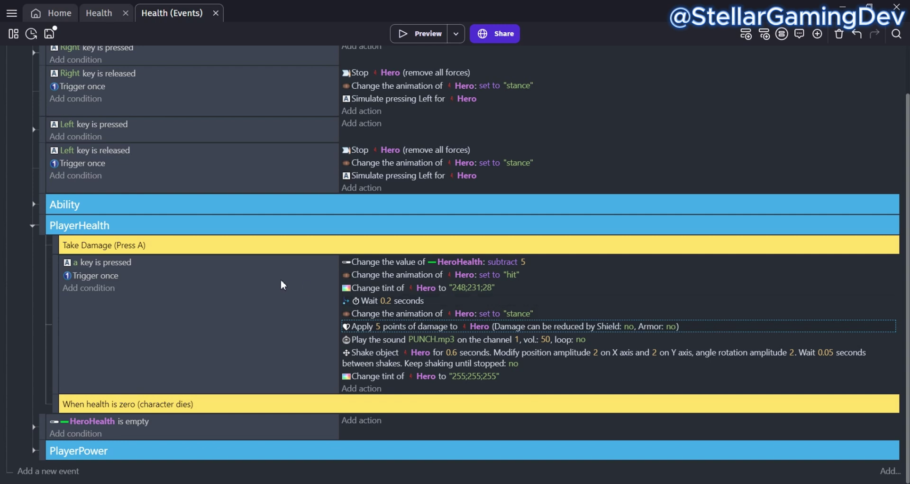
Step: Review the 'HeroHealth is empty' event and its defeat sub-events, then collapse PlayerHealth
{"action": "left_click", "coordinate": [33, 229]}
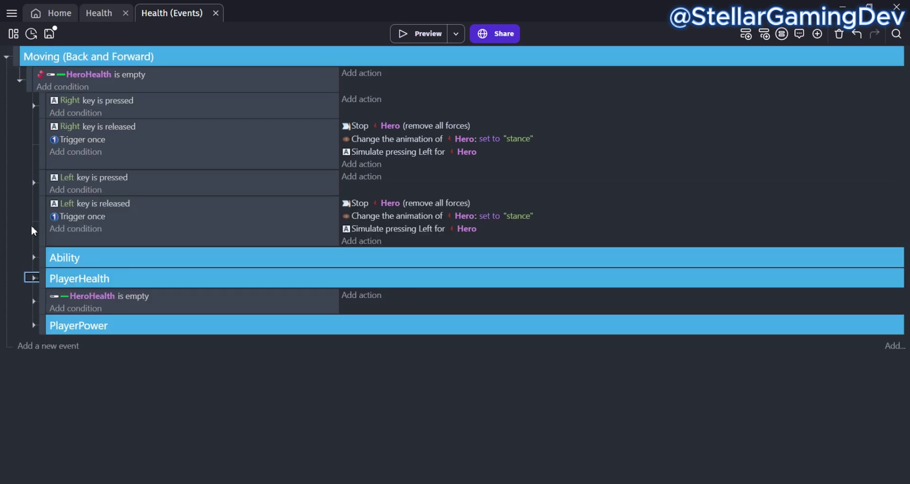
{"action": "left_click", "coordinate": [35, 279]}
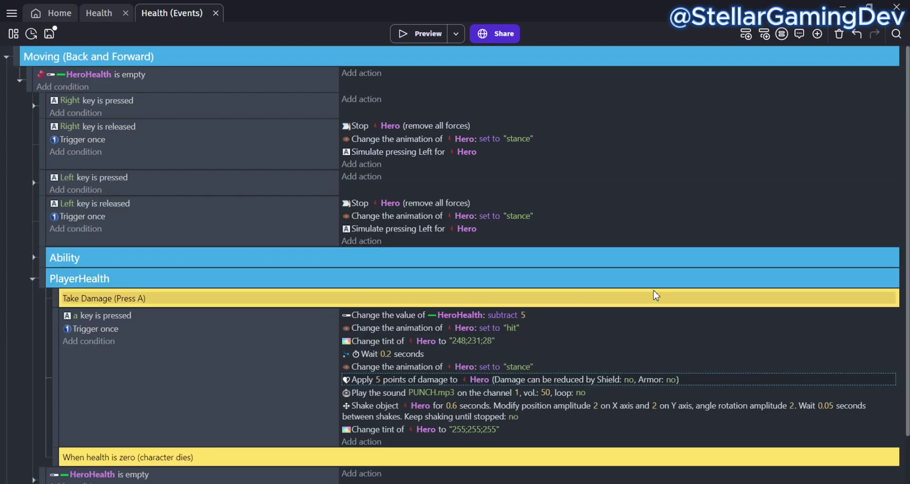
{"action": "scroll", "coordinate": [590, 305], "scroll_direction": "down", "scroll_amount": 2}
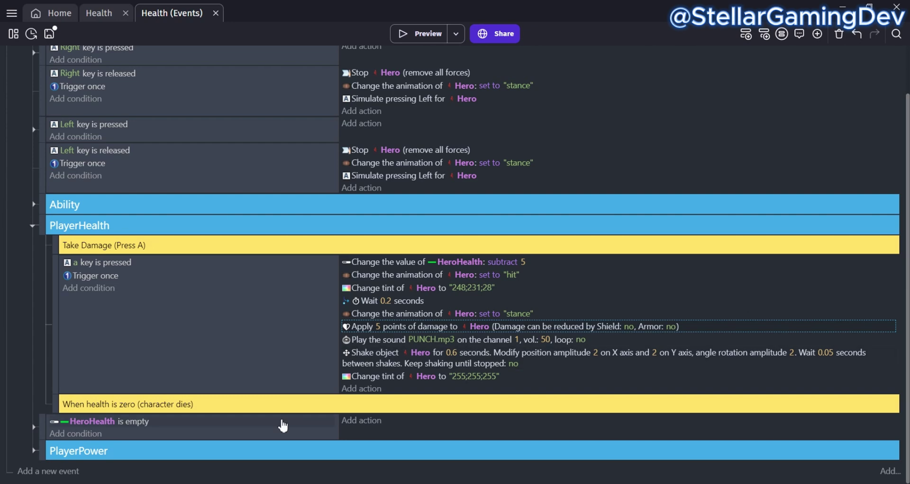
{"action": "double_click", "coordinate": [163, 425]}
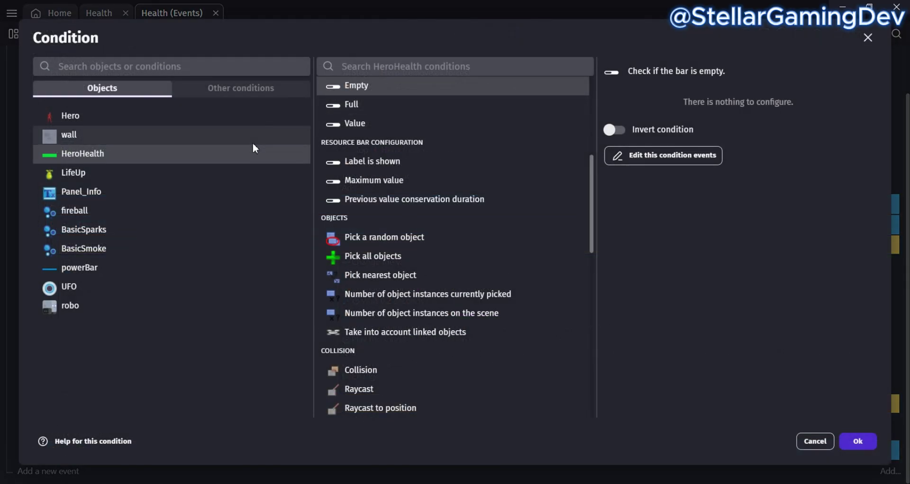
{"action": "left_click", "coordinate": [856, 441]}
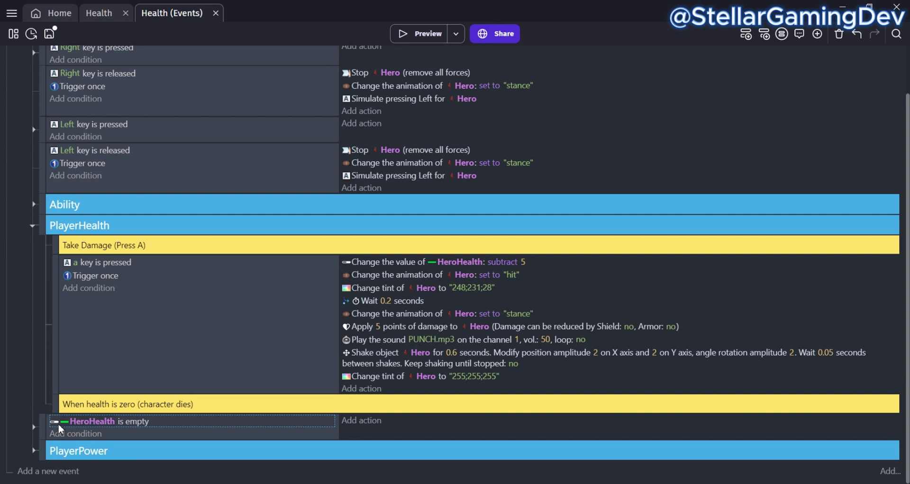
{"action": "left_click", "coordinate": [35, 426]}
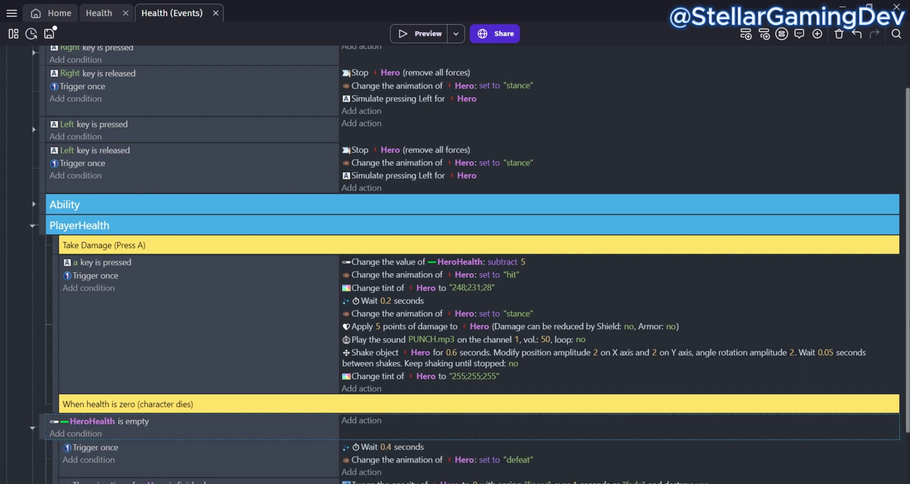
{"action": "scroll", "coordinate": [455, 265], "scroll_direction": "down", "scroll_amount": 2}
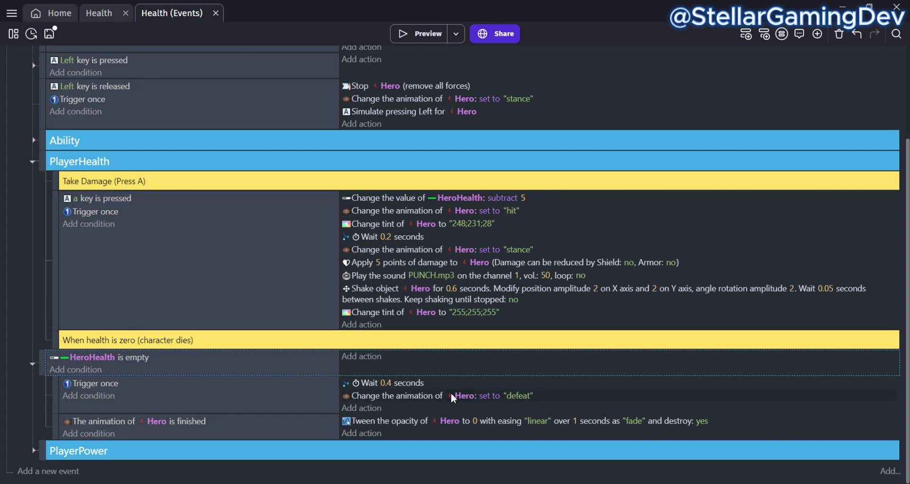
{"action": "left_click", "coordinate": [37, 365]}
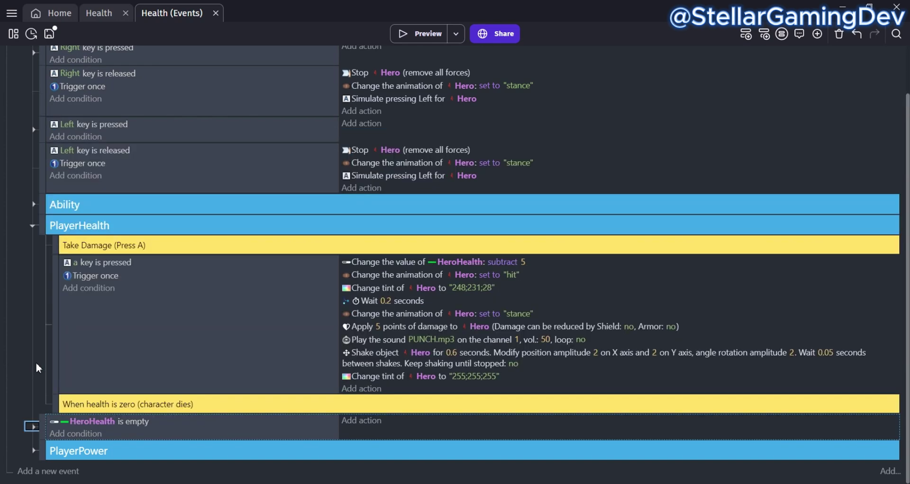
{"action": "left_click", "coordinate": [32, 225]}
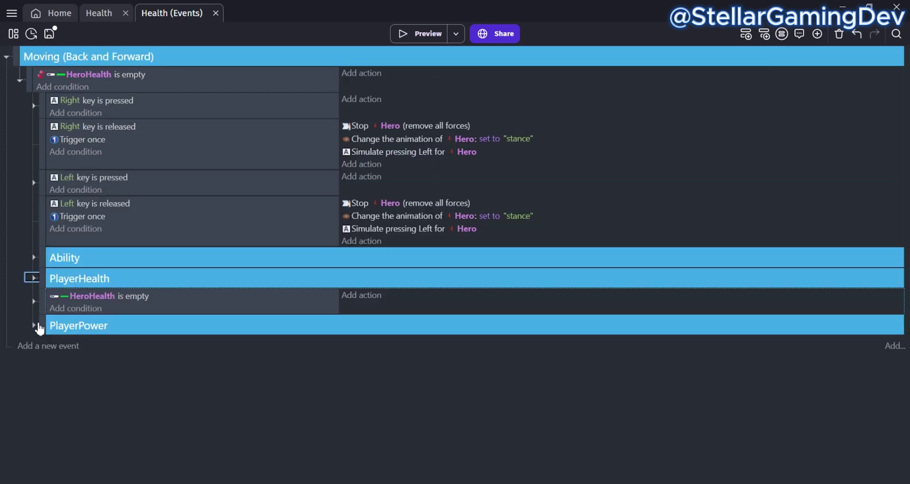
Step: Expand PlayerPower and inspect the s-key action adding 3 to powerBar
{"action": "left_click", "coordinate": [34, 325]}
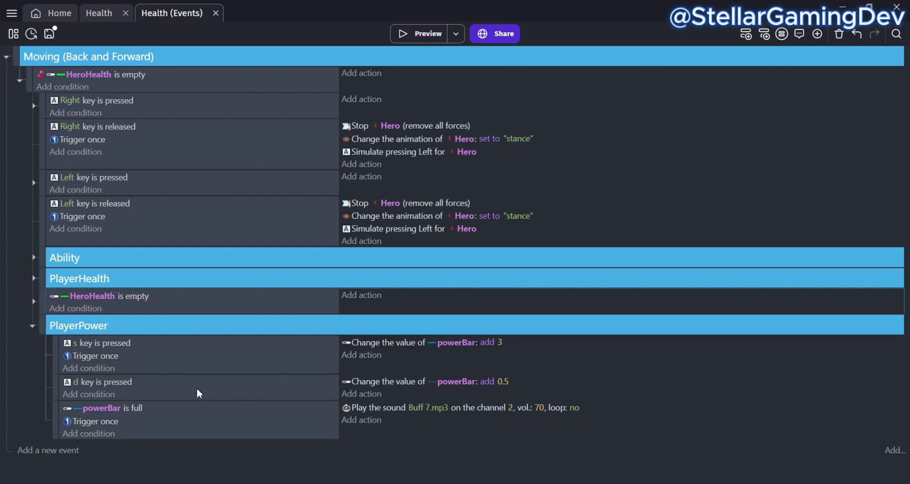
{"action": "double_click", "coordinate": [538, 342]}
{"action": "left_click_drag", "start_coordinate": [592, 216], "coordinate": [593, 150]}
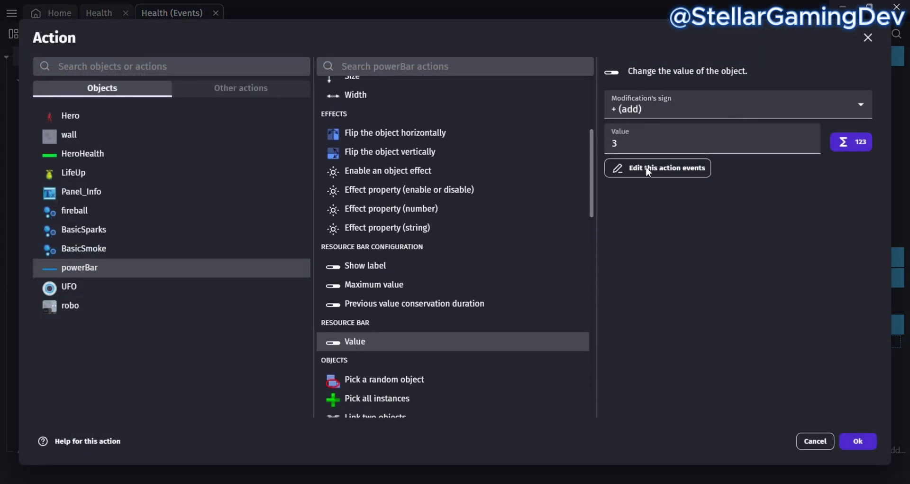
{"action": "left_click", "coordinate": [859, 441]}
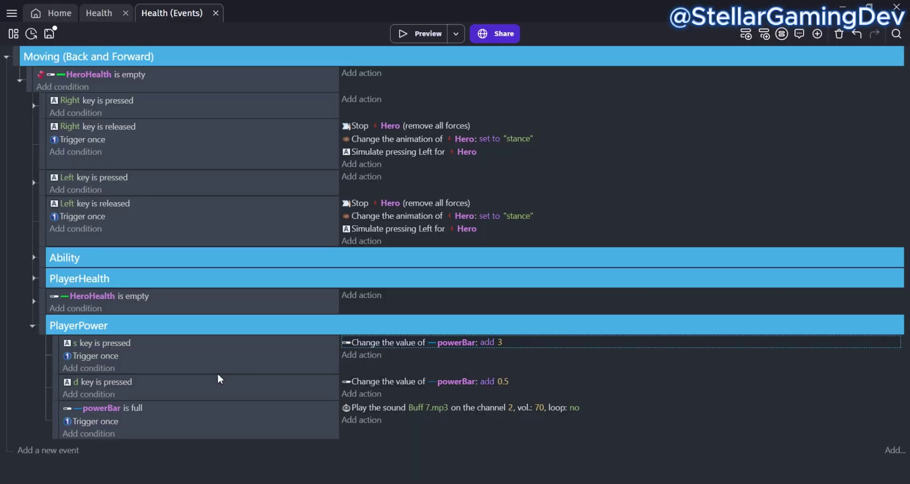
{"action": "left_click", "coordinate": [434, 38]}
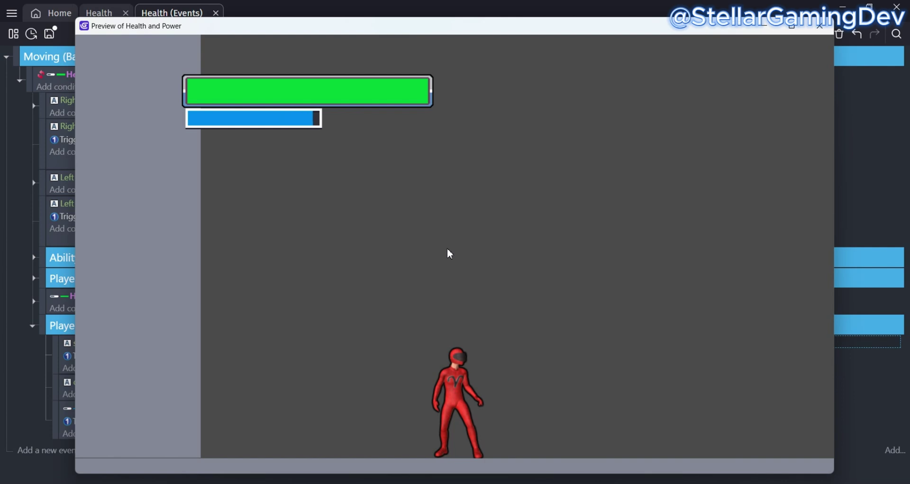
{"action": "key", "text": "space"}
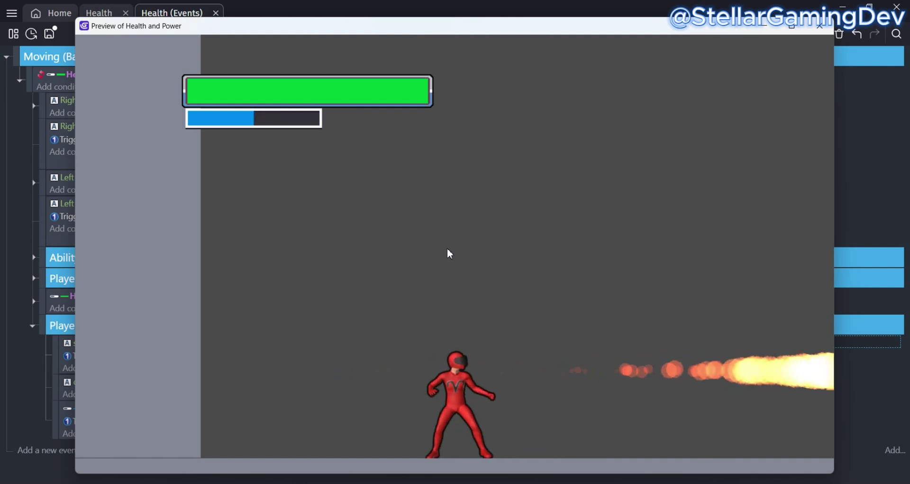
{"action": "key", "text": "space"}
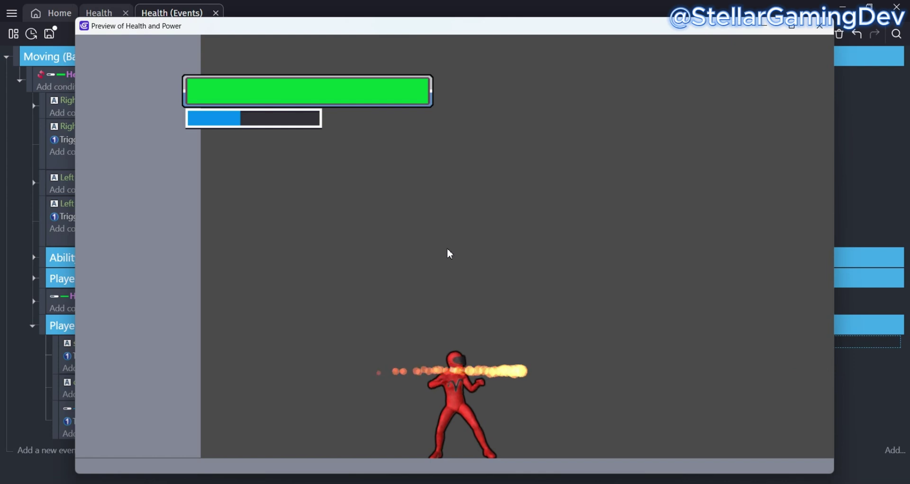
{"action": "left_click", "coordinate": [828, 30]}
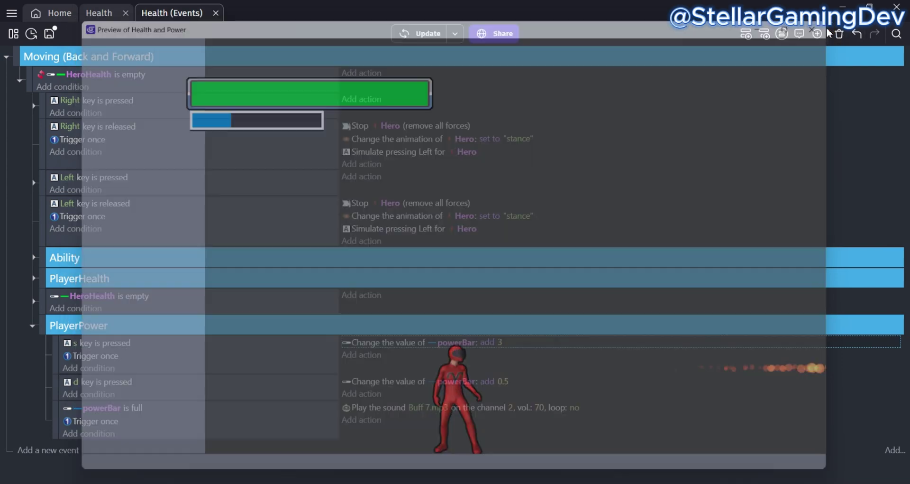
{"action": "left_click", "coordinate": [33, 256]}
Step: Expand the w-key fireball event and require a powerBar value of at least 5
{"action": "scroll", "coordinate": [474, 275], "scroll_direction": "down", "scroll_amount": 3}
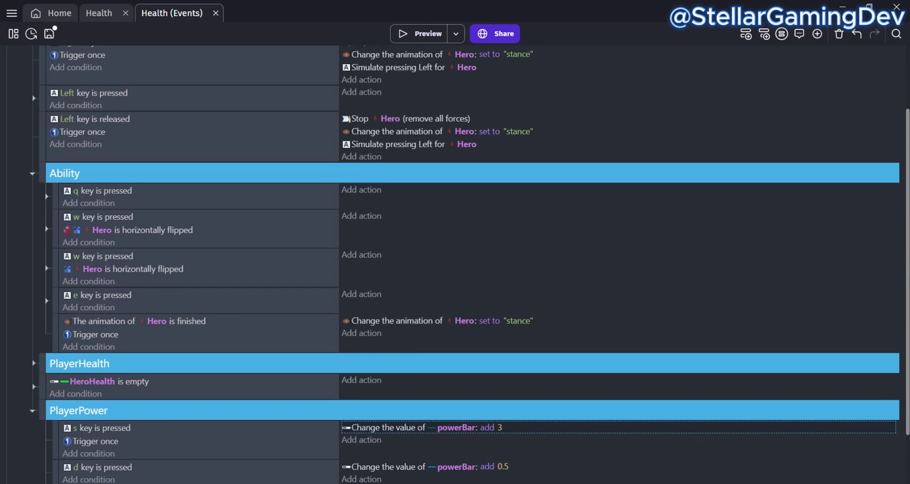
{"action": "left_click", "coordinate": [47, 193]}
{"action": "left_click", "coordinate": [47, 194]}
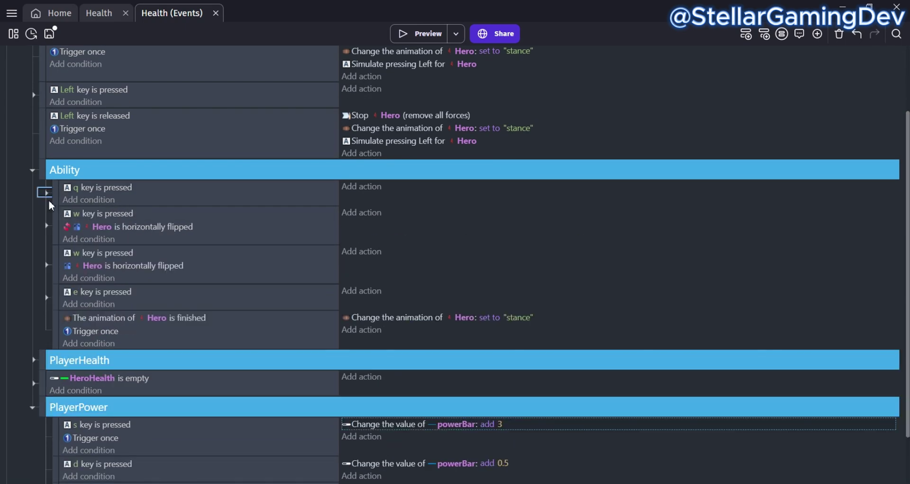
{"action": "left_click", "coordinate": [47, 227]}
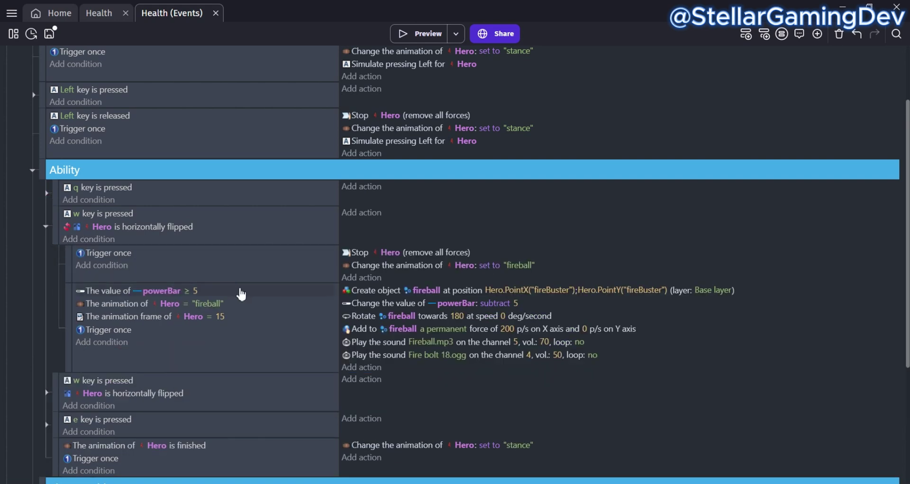
{"action": "double_click", "coordinate": [213, 291]}
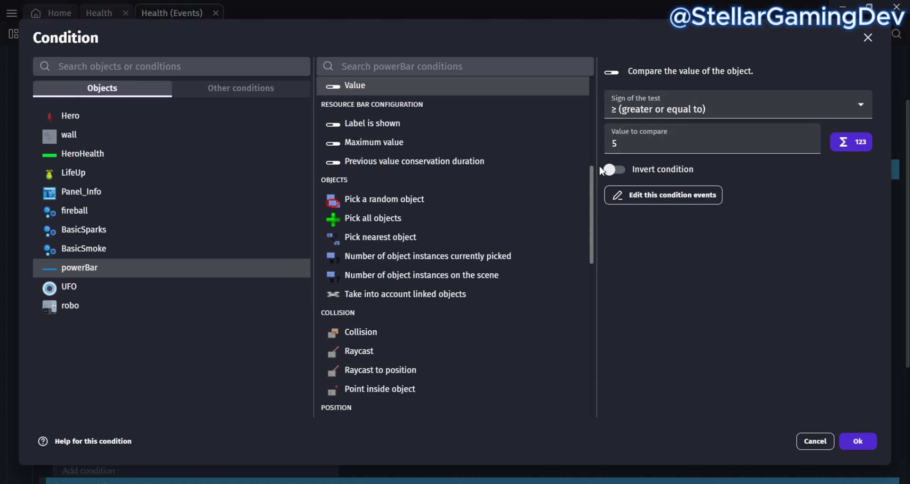
{"action": "left_click", "coordinate": [852, 440]}
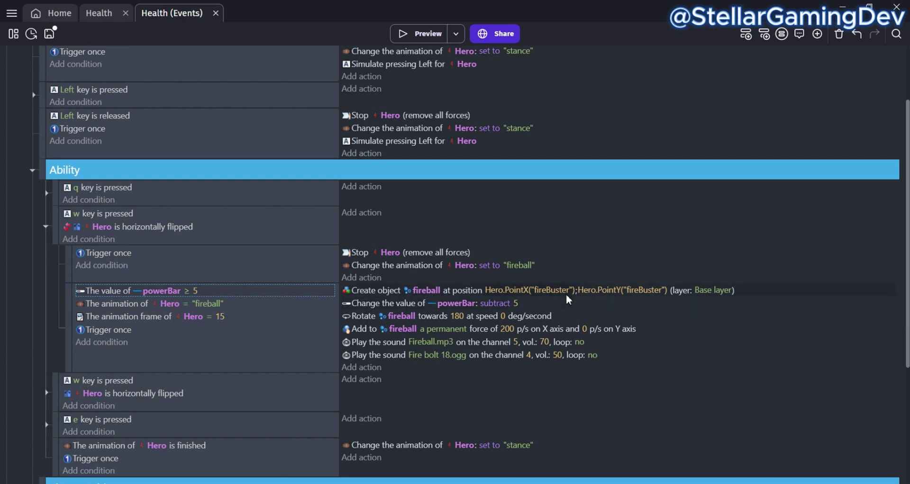
Step: Make each w-key fireball subtract 5 from the powerBar value
{"action": "double_click", "coordinate": [522, 303]}
{"action": "left_click_drag", "start_coordinate": [593, 203], "coordinate": [590, 157]}
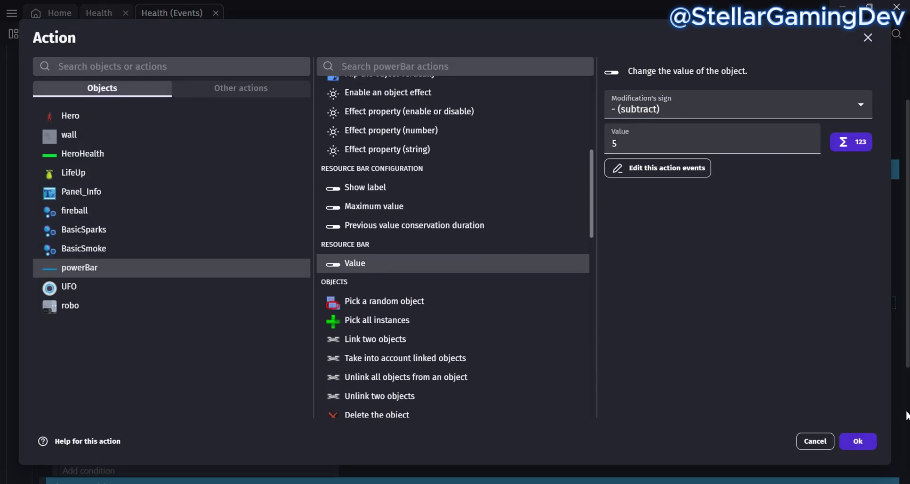
{"action": "left_click", "coordinate": [857, 441]}
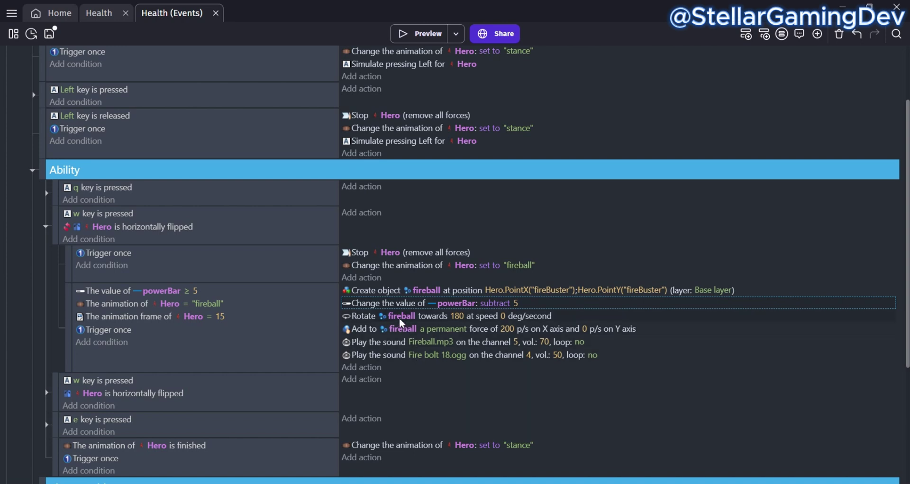
{"action": "left_click", "coordinate": [46, 226]}
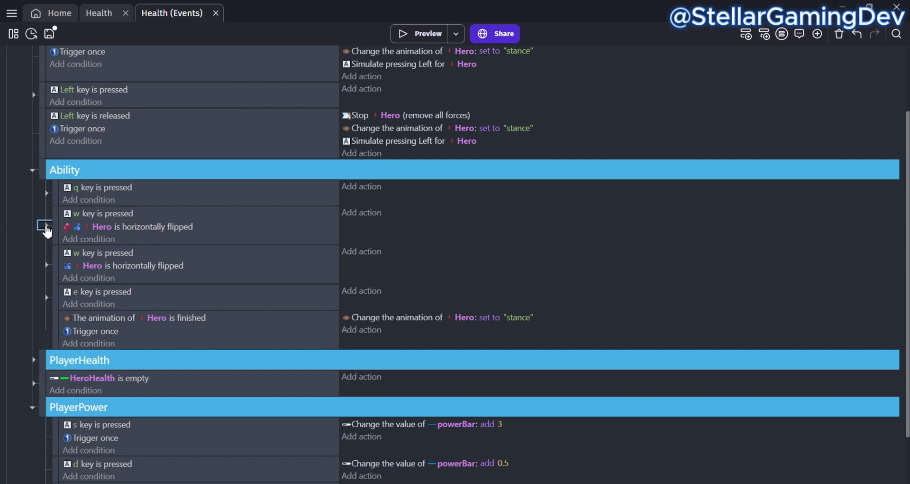